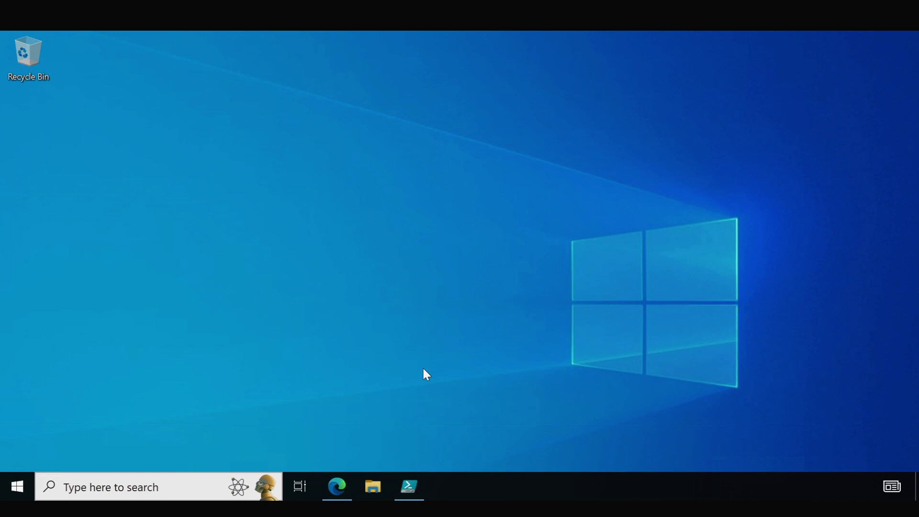
# - Bring up the Intune Patching email and review its first table row: Windows 11 22H2 B1, KB5021255
pyautogui.click(337, 493)
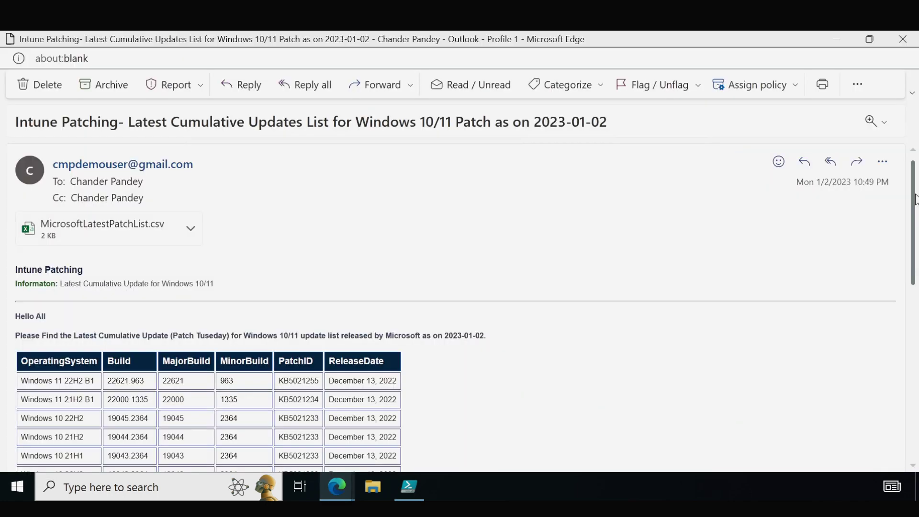
pyautogui.moveTo(17, 124); pyautogui.dragTo(613, 124)
pyautogui.click(130, 124)
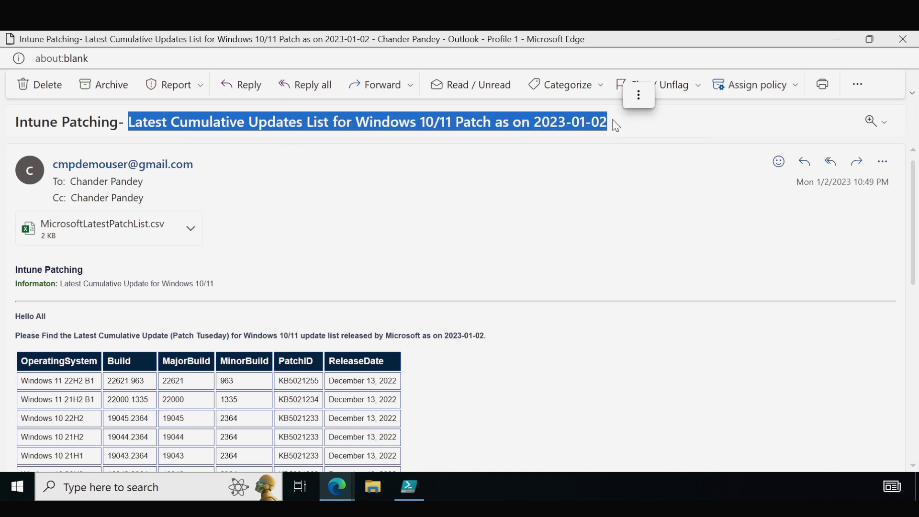
pyautogui.scroll(-1, 915, 192)
pyautogui.scroll(-3, 915, 191)
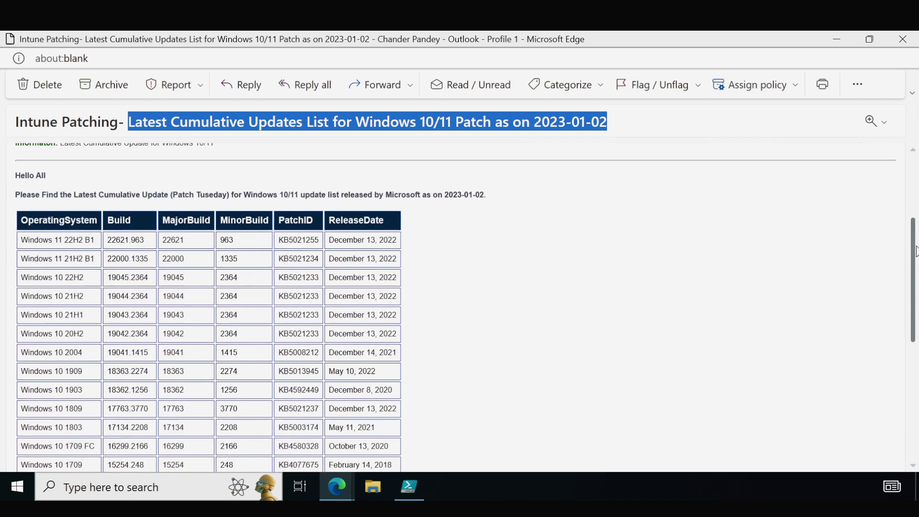
pyautogui.click(468, 279)
pyautogui.moveTo(22, 223); pyautogui.dragTo(101, 223)
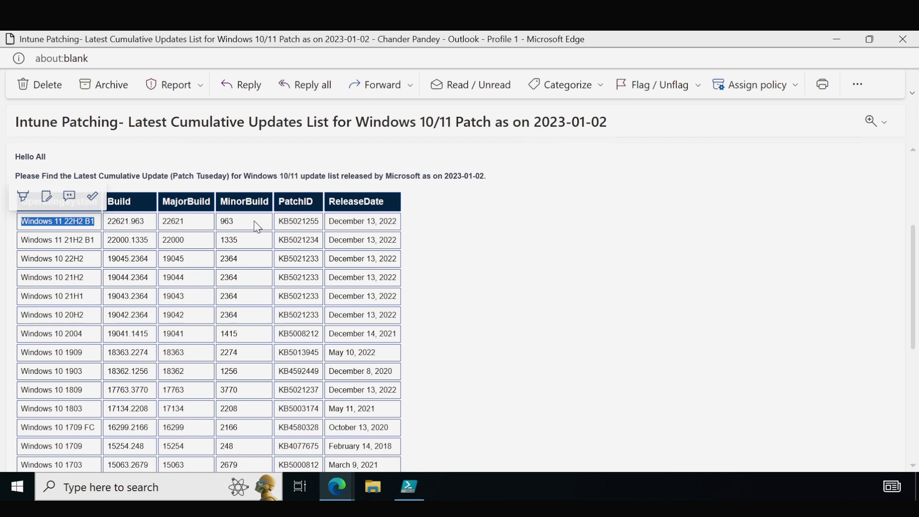
pyautogui.click(281, 220)
pyautogui.moveTo(282, 220); pyautogui.dragTo(397, 221)
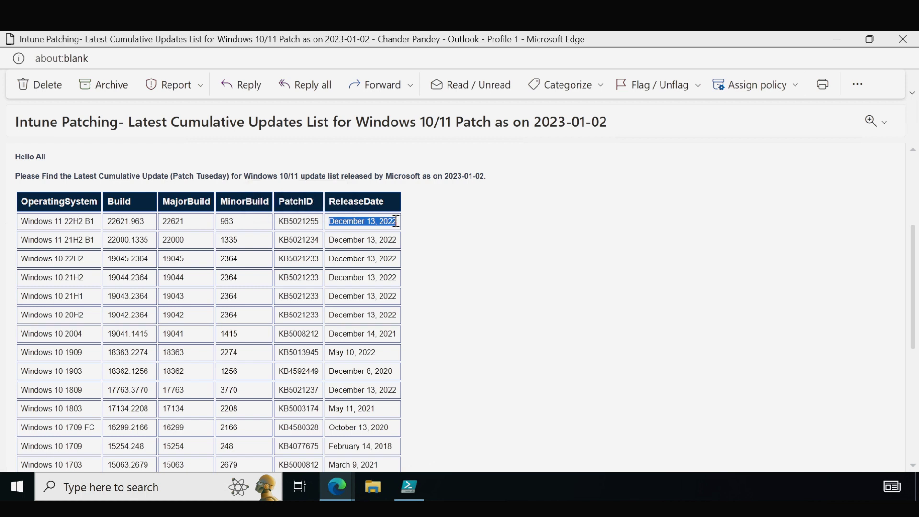
pyautogui.click(454, 245)
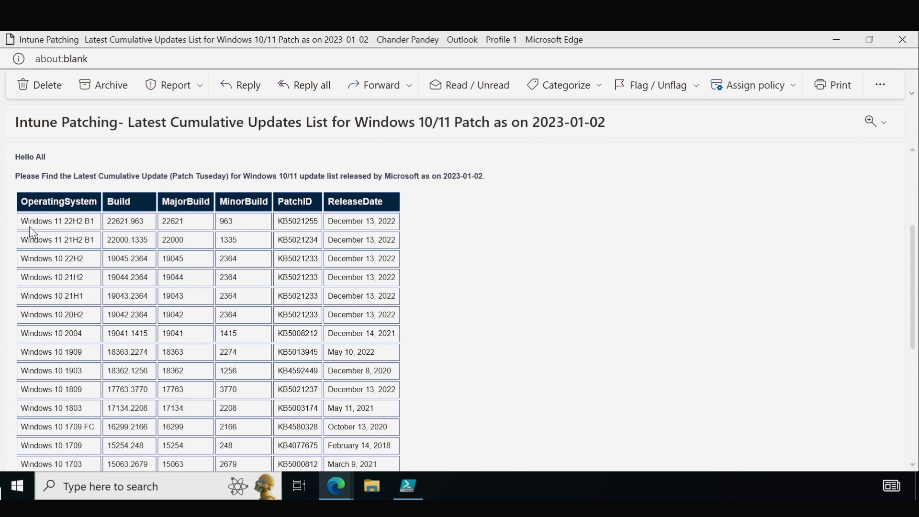
pyautogui.moveTo(21, 221); pyautogui.dragTo(93, 224)
pyautogui.moveTo(21, 240); pyautogui.dragTo(89, 238)
pyautogui.scroll(-1, 64, 261)
pyautogui.click(45, 185)
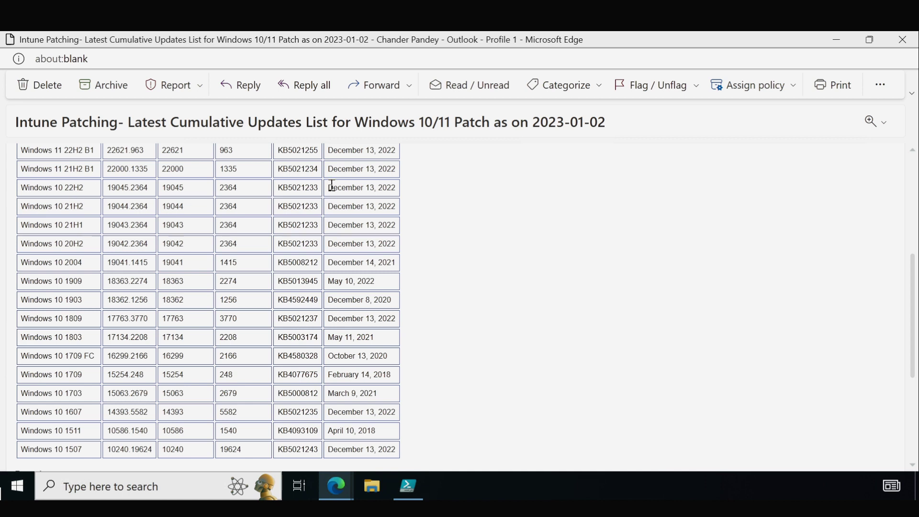
pyautogui.tripleClick(355, 189)
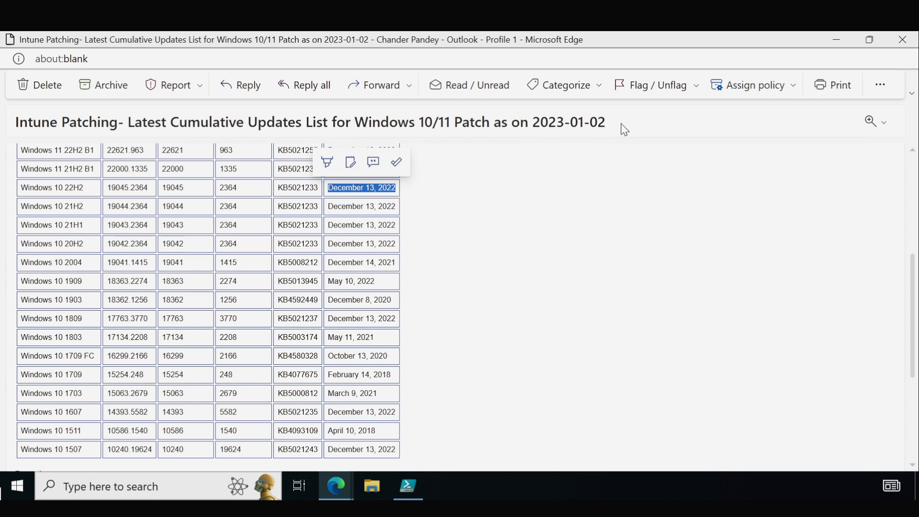
pyautogui.click(522, 274)
pyautogui.scroll(-1, 522, 275)
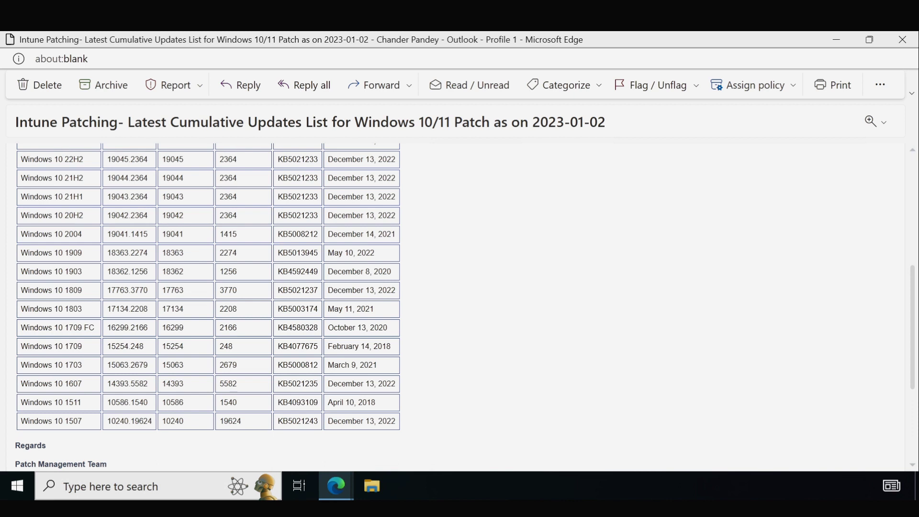
pyautogui.click(836, 40)
# - Download the repository from the GitHub tab as a ZIP and show it in the Downloads folder
pyautogui.click(283, 42)
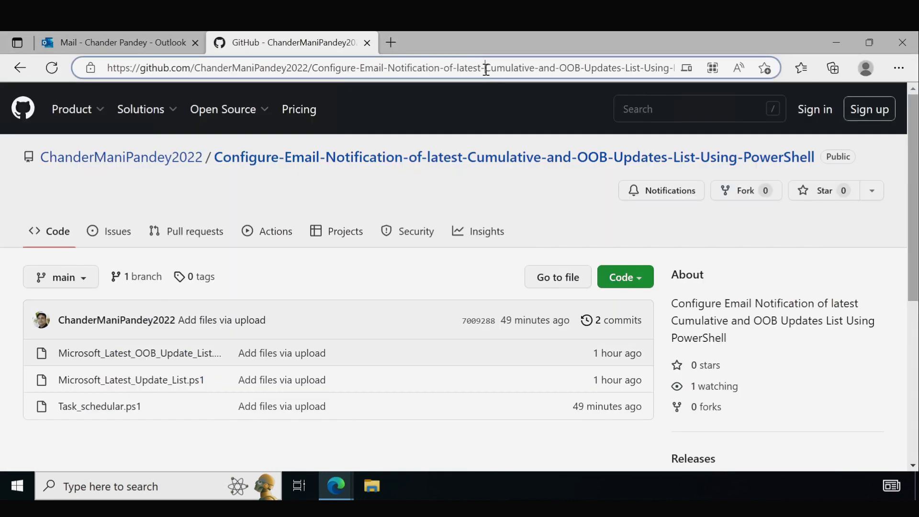
pyautogui.click(486, 69)
pyautogui.moveTo(914, 188); pyautogui.dragTo(845, 223)
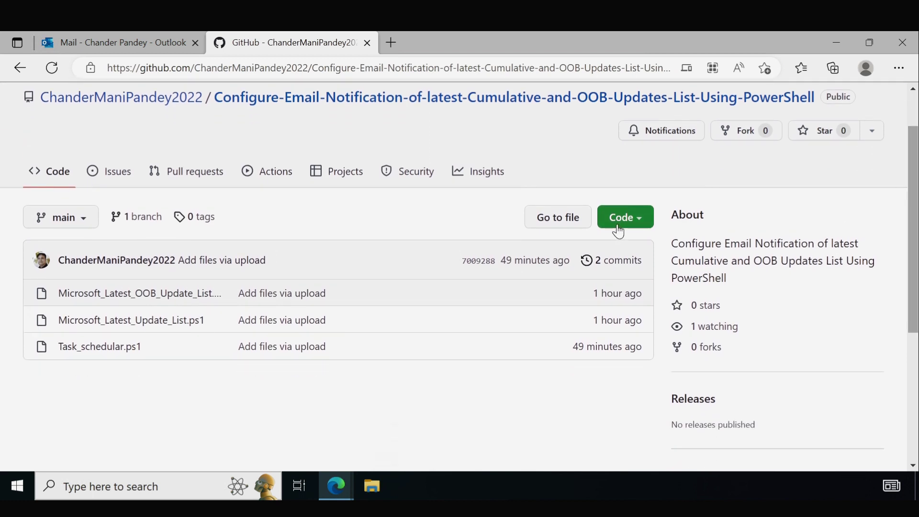
pyautogui.click(642, 222)
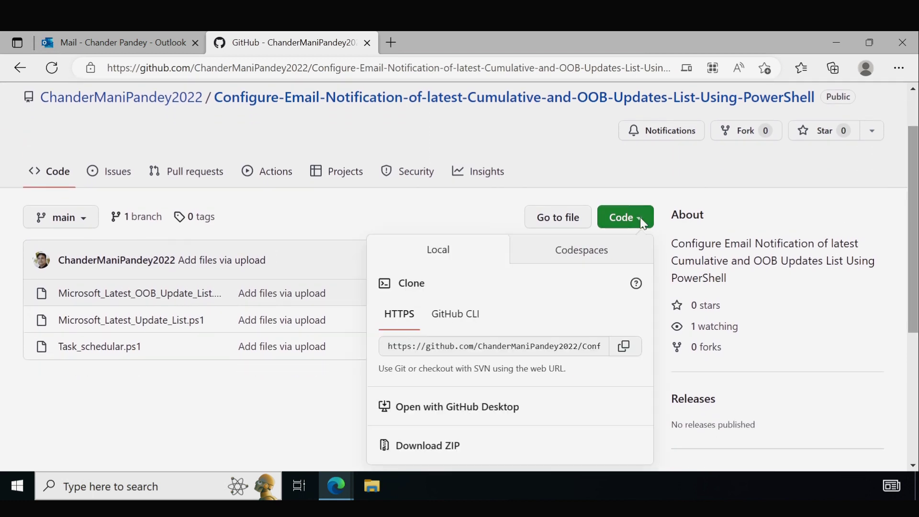
pyautogui.scroll(-1, 641, 222)
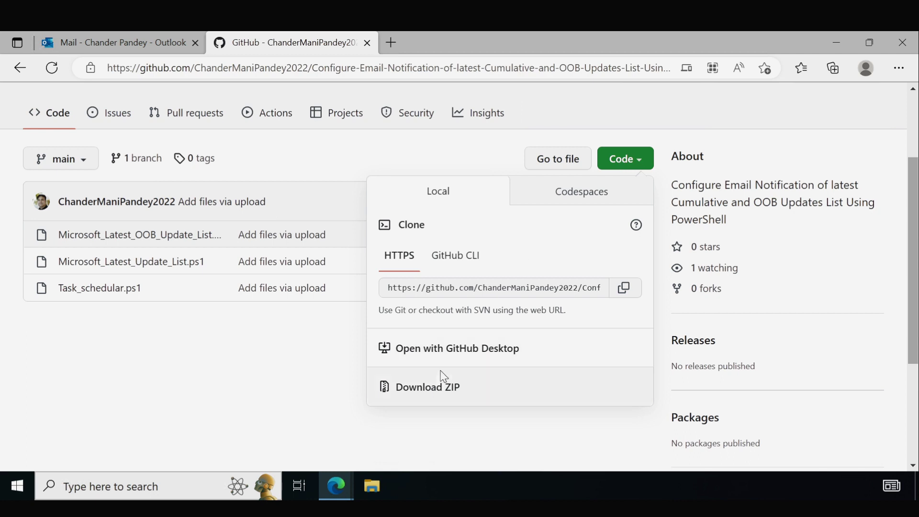
pyautogui.click(444, 391)
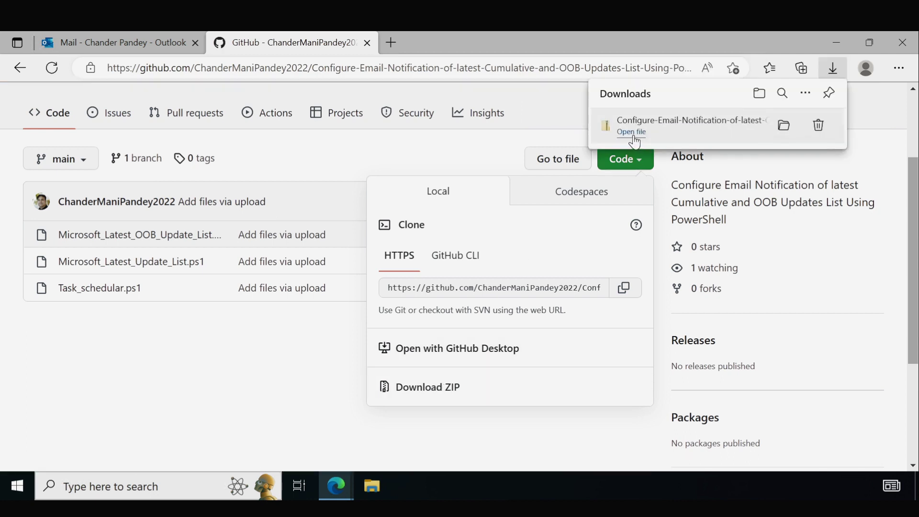
pyautogui.click(783, 136)
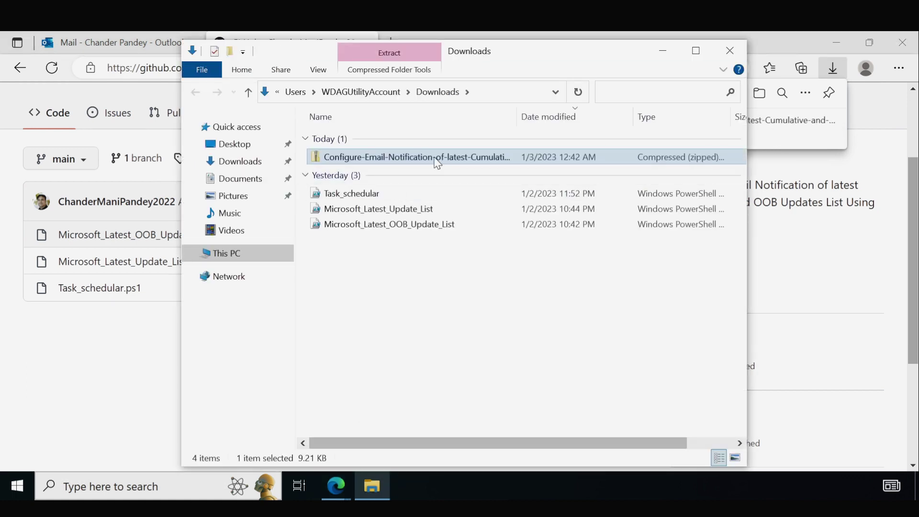
# - Close the small Downloads window and minimize the browser to reveal the Downloads folder
pyautogui.moveTo(468, 285); pyautogui.dragTo(335, 193)
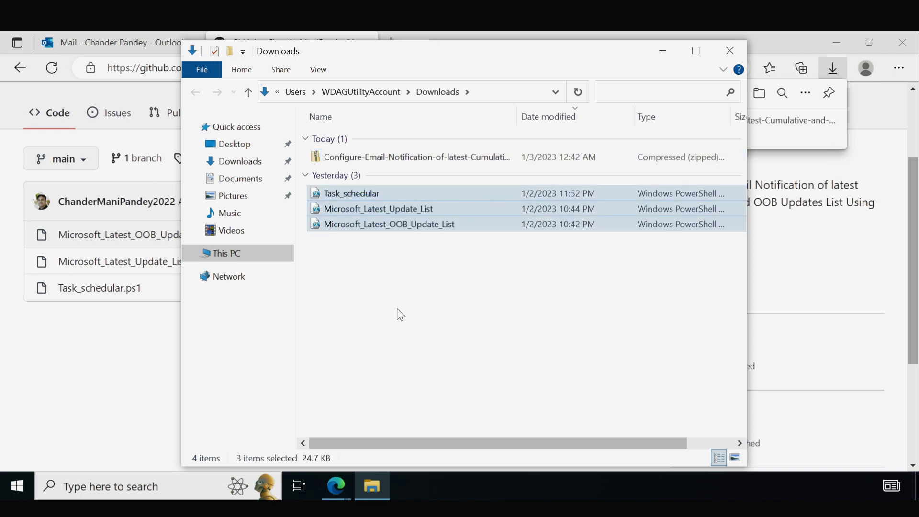
pyautogui.click(401, 315)
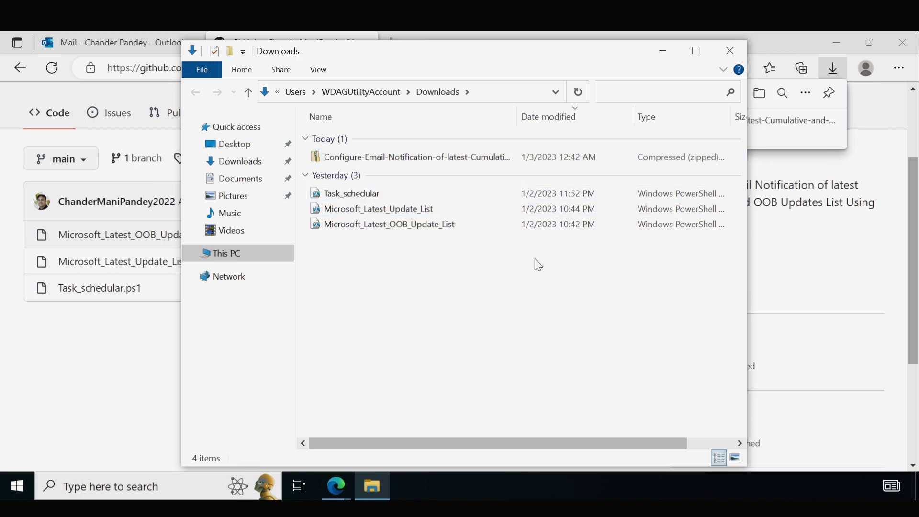
pyautogui.click(732, 58)
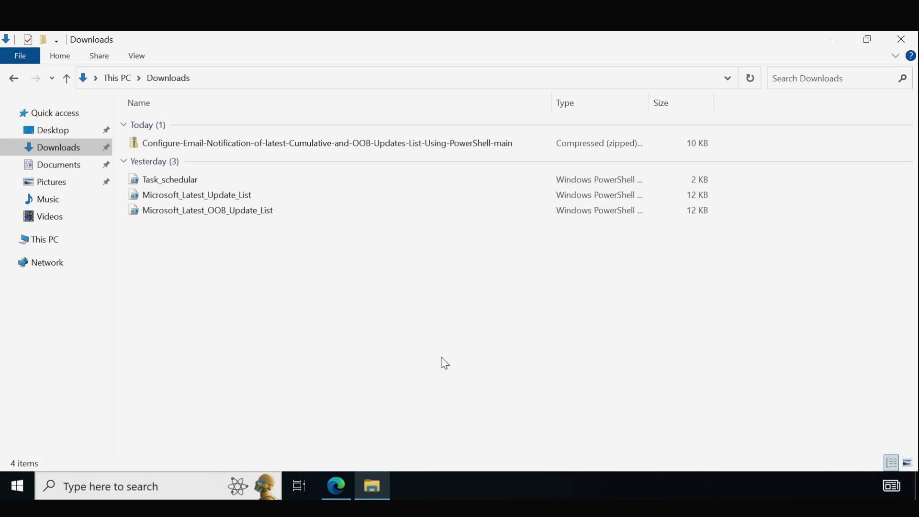
pyautogui.click(338, 486)
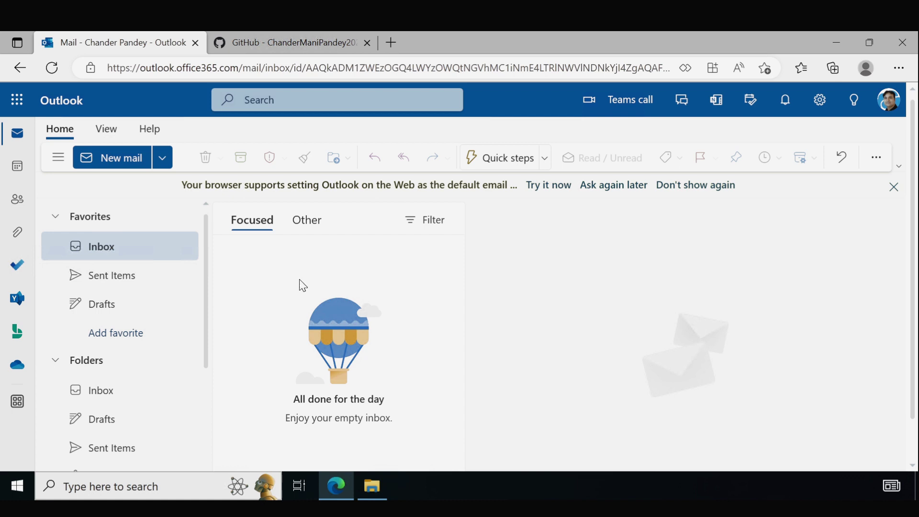
pyautogui.click(839, 42)
# - Open Microsoft_Latest_Update_List.ps1 for editing in PowerShell ISE and select its Set-ExecutionPolicy line
pyautogui.click(230, 197)
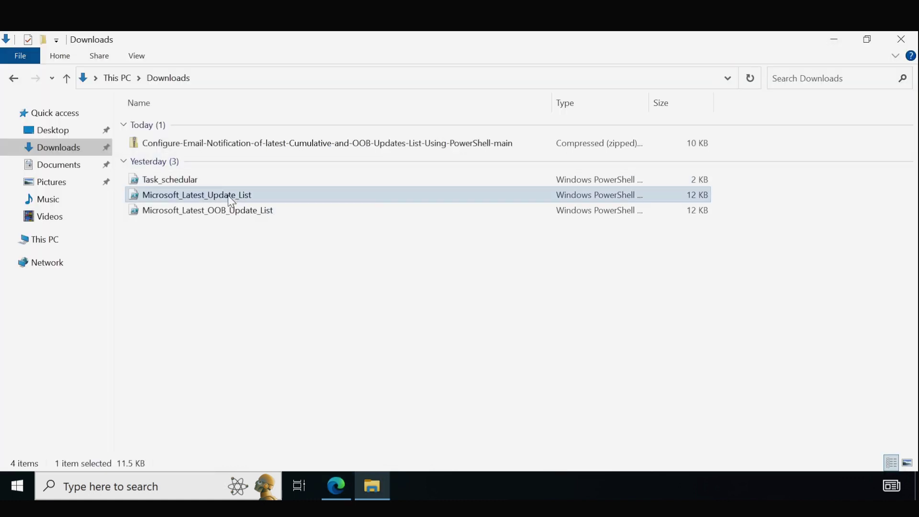
pyautogui.rightClick(230, 201)
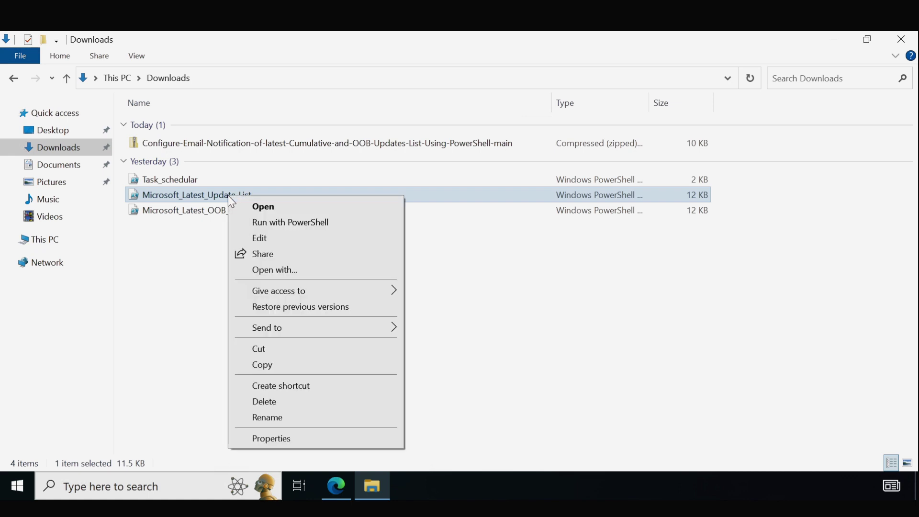
pyautogui.click(262, 239)
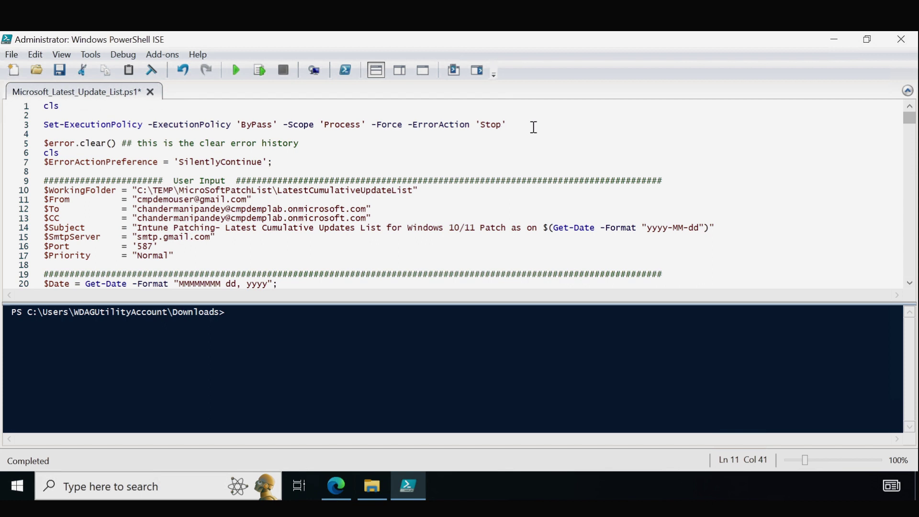
pyautogui.moveTo(534, 128); pyautogui.dragTo(45, 124)
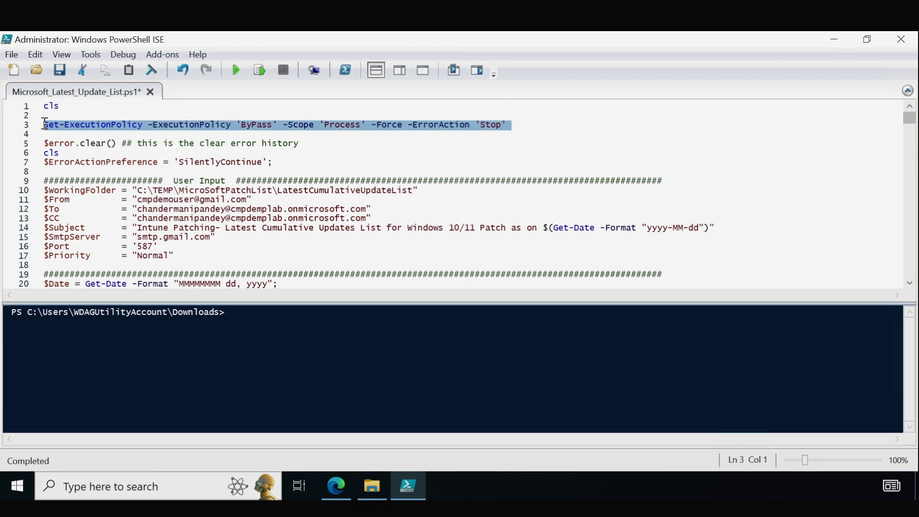
# - Run the Set-ExecutionPolicy line, then run the whole script and enlarge the console pane
pyautogui.click(261, 72)
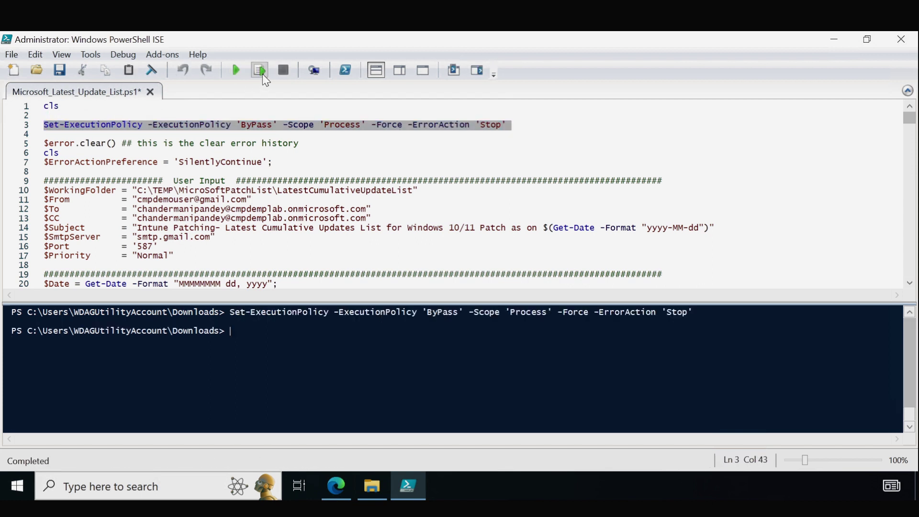
pyautogui.click(407, 162)
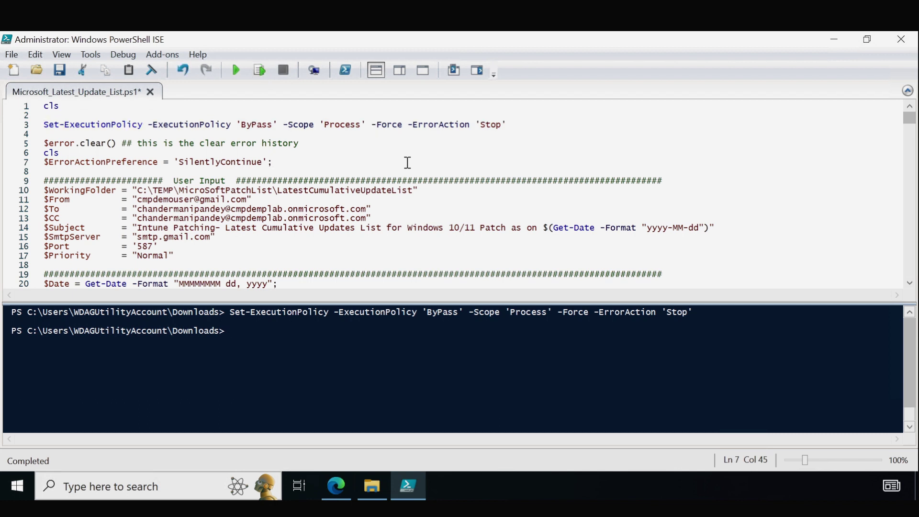
pyautogui.hotkey('ctrl', 'a')
pyautogui.click(261, 72)
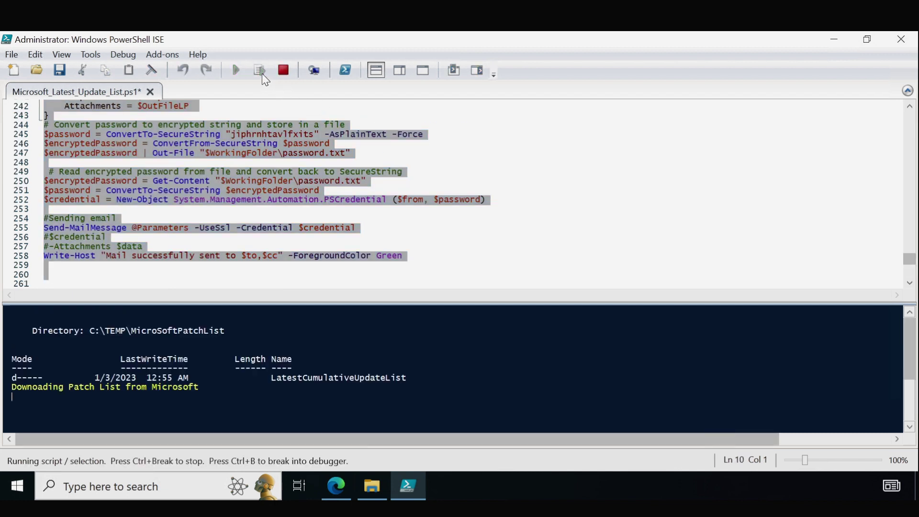
pyautogui.moveTo(327, 303); pyautogui.dragTo(338, 140)
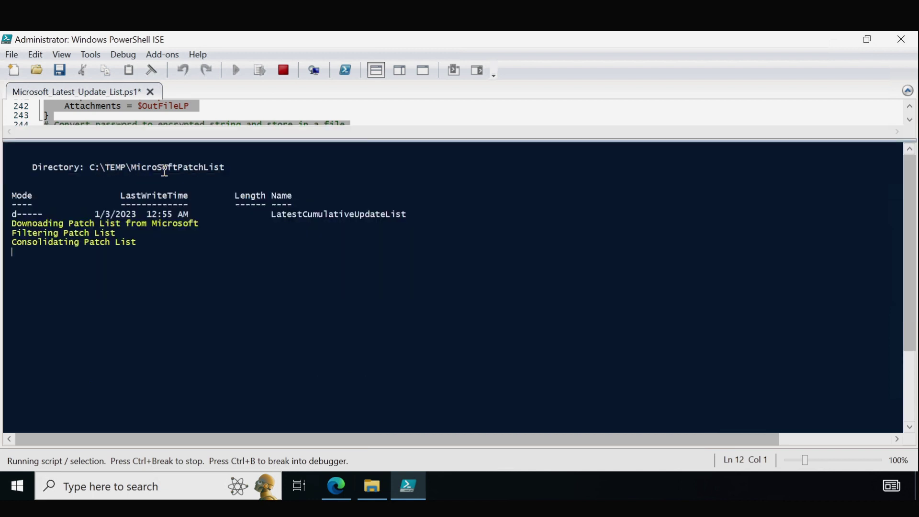
# - Review the console's downloading, filtering, consolidating and finalizing messages, the patch table and mail confirmation
pyautogui.moveTo(234, 168); pyautogui.dragTo(136, 170)
pyautogui.moveTo(12, 224); pyautogui.dragTo(208, 221)
pyautogui.click(161, 253)
pyautogui.moveTo(11, 233); pyautogui.dragTo(118, 233)
pyautogui.click(54, 257)
pyautogui.moveTo(12, 243); pyautogui.dragTo(143, 242)
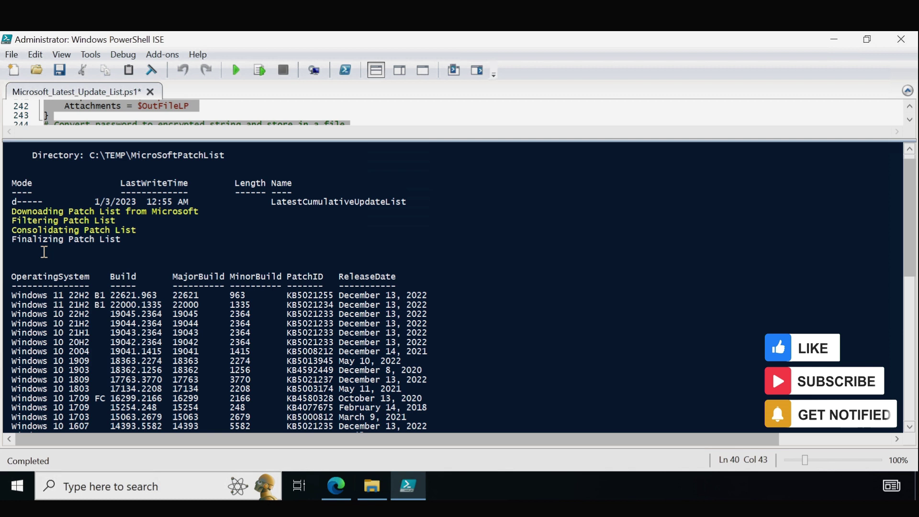
pyautogui.moveTo(11, 240); pyautogui.dragTo(120, 242)
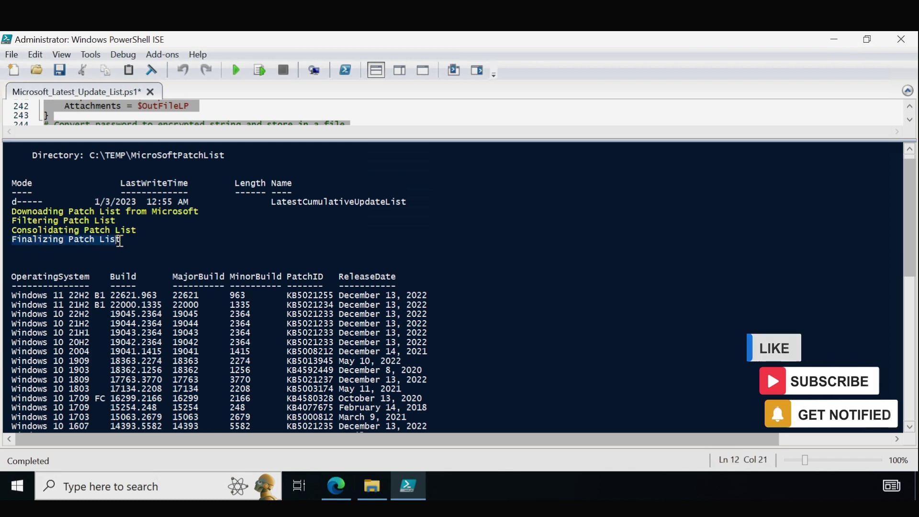
pyautogui.click(22, 278)
pyautogui.moveTo(11, 277); pyautogui.dragTo(287, 376)
pyautogui.scroll(-3, 912, 242)
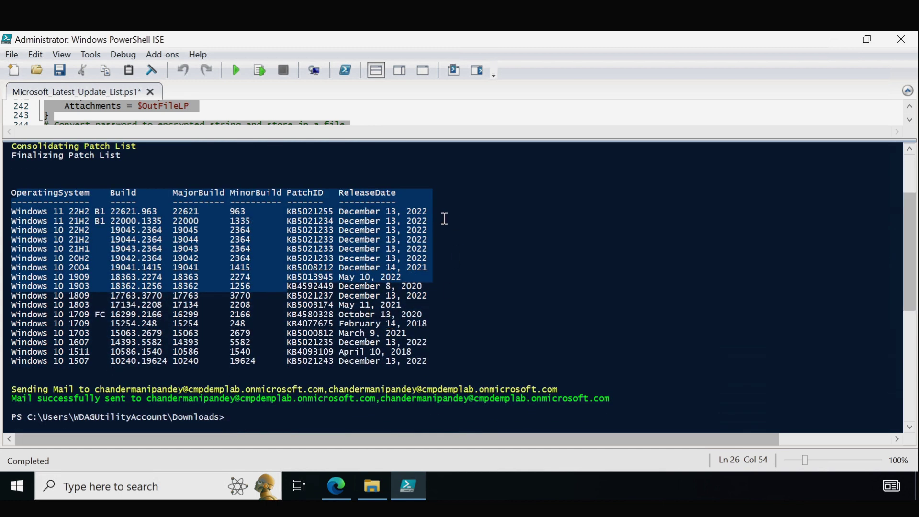
pyautogui.click(13, 372)
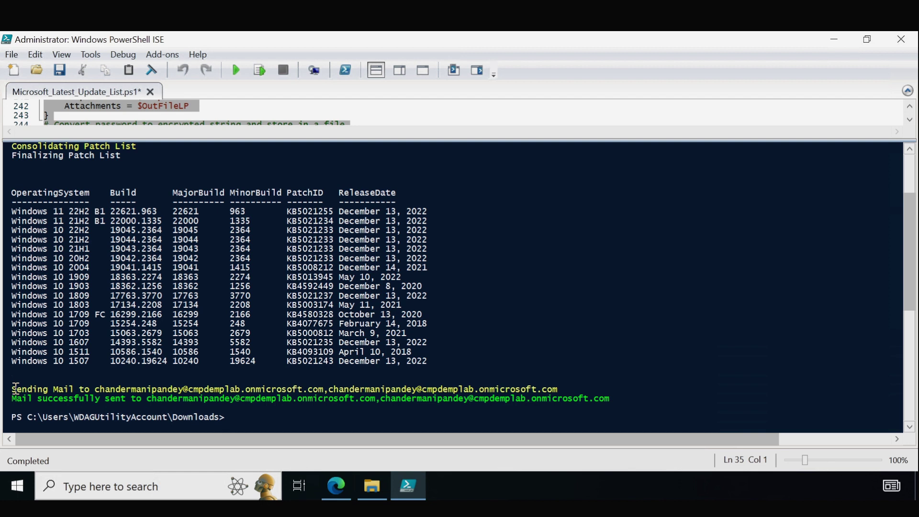
# - Open the Intune Patching mail in its own window and review entries like Windows 10 1803, KB5003174, May 11, 2021
pyautogui.click(335, 489)
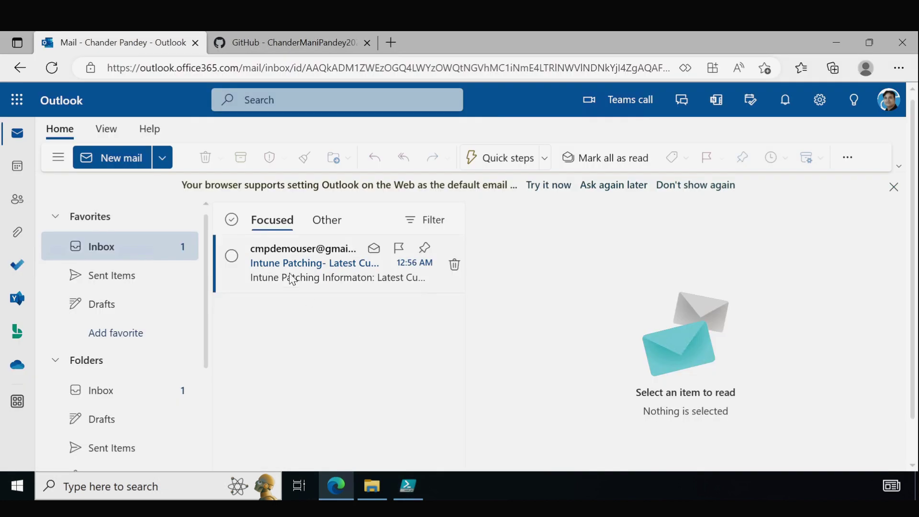
pyautogui.click(287, 271)
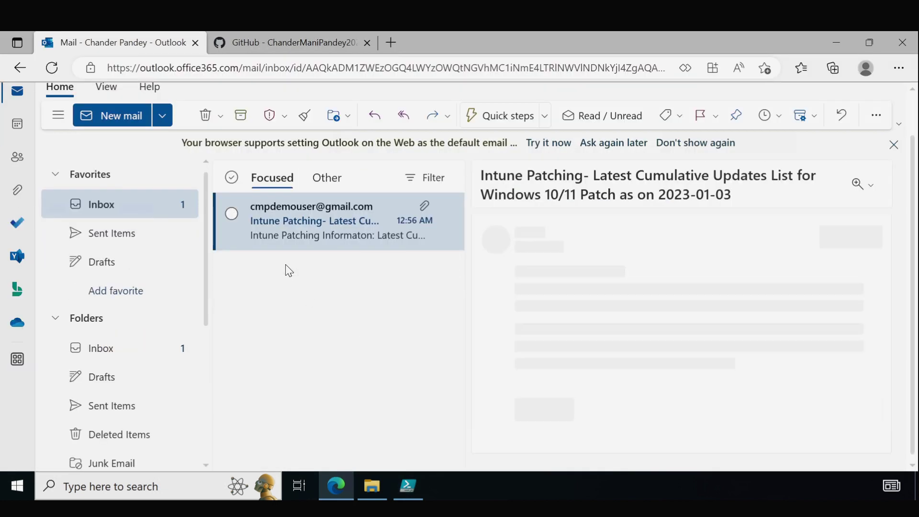
pyautogui.doubleClick(317, 225)
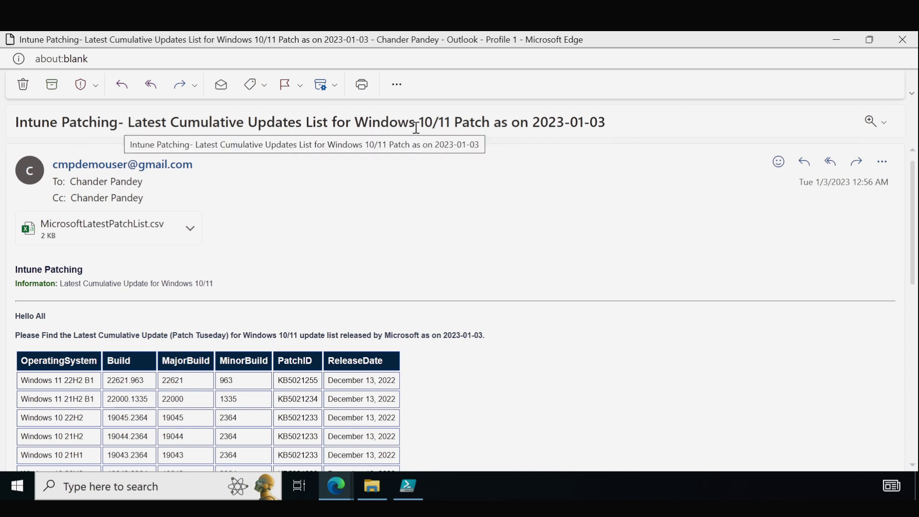
pyautogui.moveTo(913, 180); pyautogui.dragTo(915, 233)
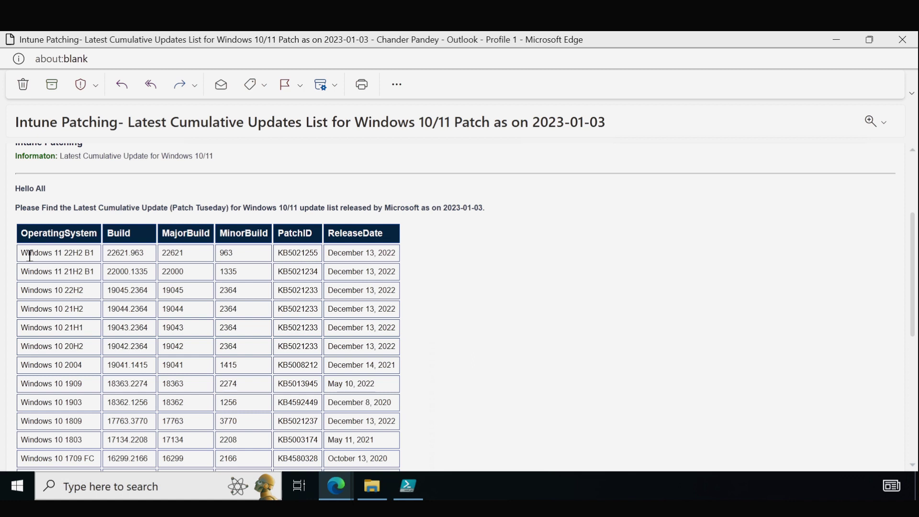
pyautogui.moveTo(21, 254); pyautogui.dragTo(92, 252)
pyautogui.moveTo(282, 253); pyautogui.dragTo(392, 252)
pyautogui.scroll(-2, 206, 371)
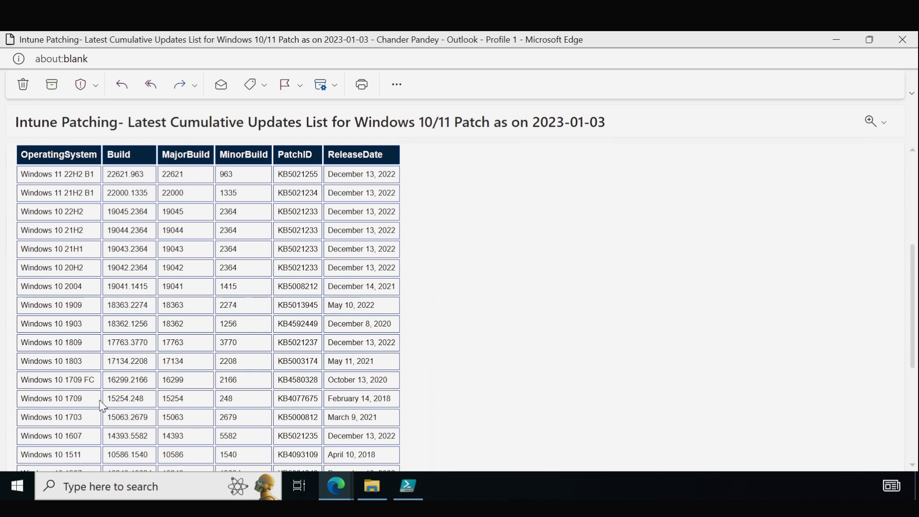
pyautogui.moveTo(22, 362); pyautogui.dragTo(83, 362)
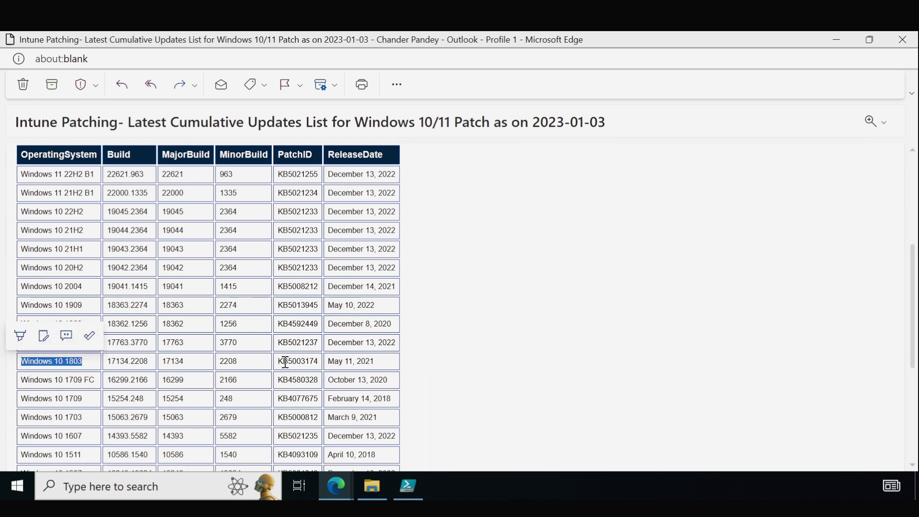
pyautogui.moveTo(278, 362); pyautogui.dragTo(321, 364)
pyautogui.moveTo(376, 362); pyautogui.dragTo(330, 361)
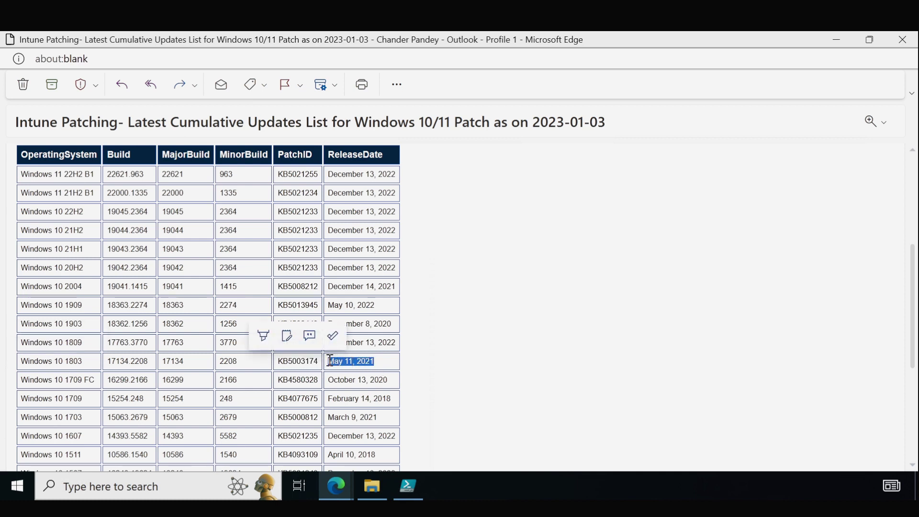
pyautogui.click(330, 361)
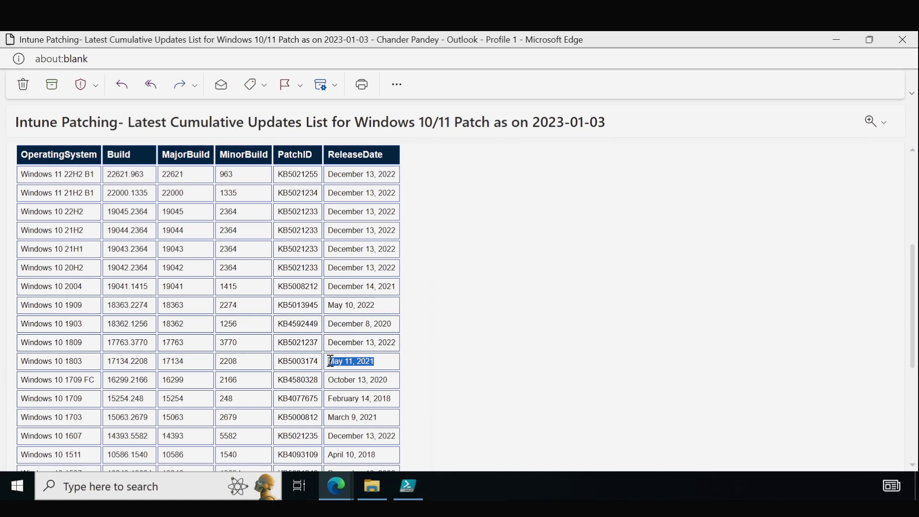
# - Open Microsoft_Latest_OOB_Update_List.ps1 from Downloads for editing in PowerShell ISE
pyautogui.click(837, 42)
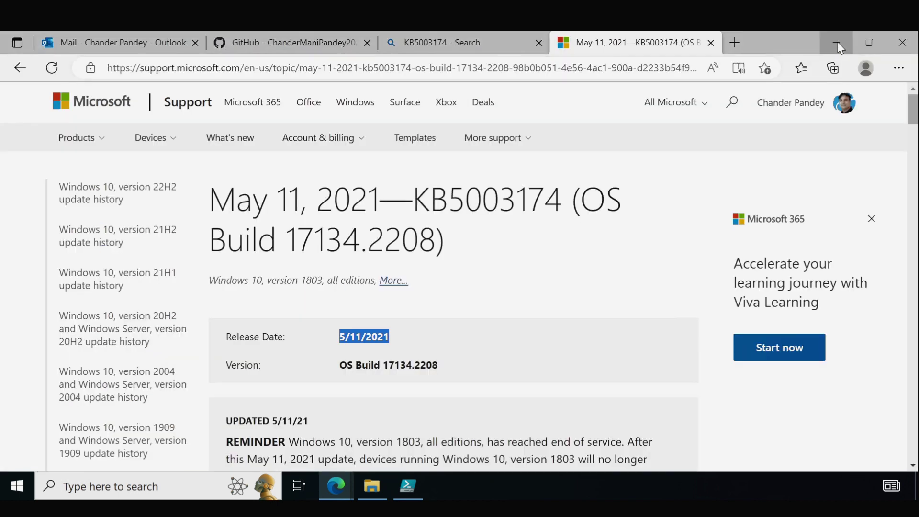
pyautogui.click(837, 41)
pyautogui.click(834, 39)
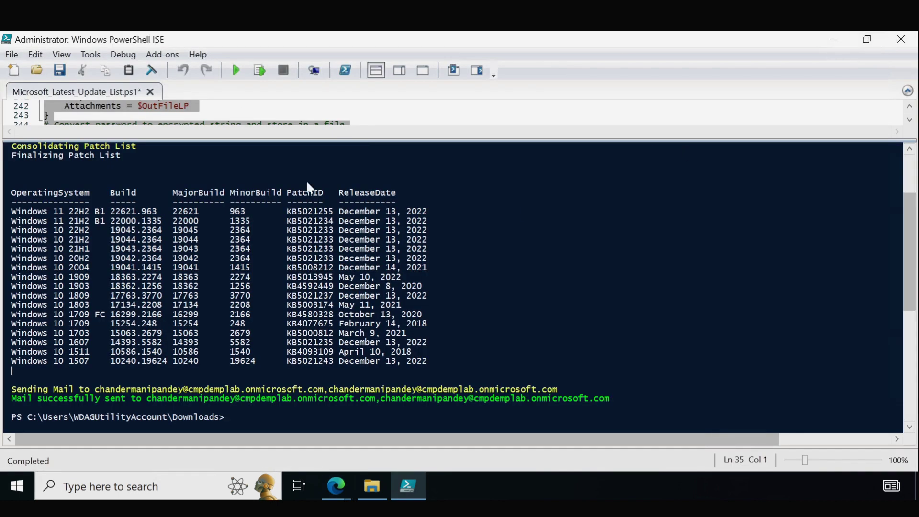
pyautogui.click(207, 211)
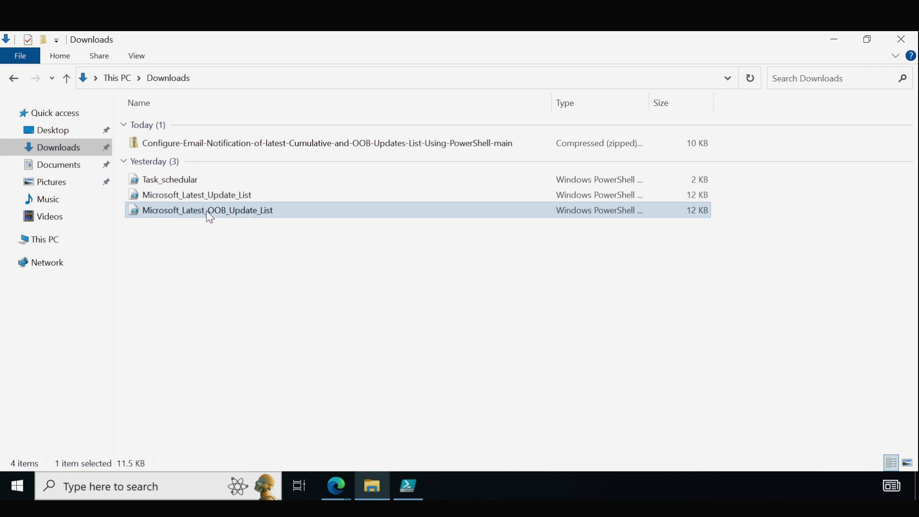
pyautogui.rightClick(207, 211)
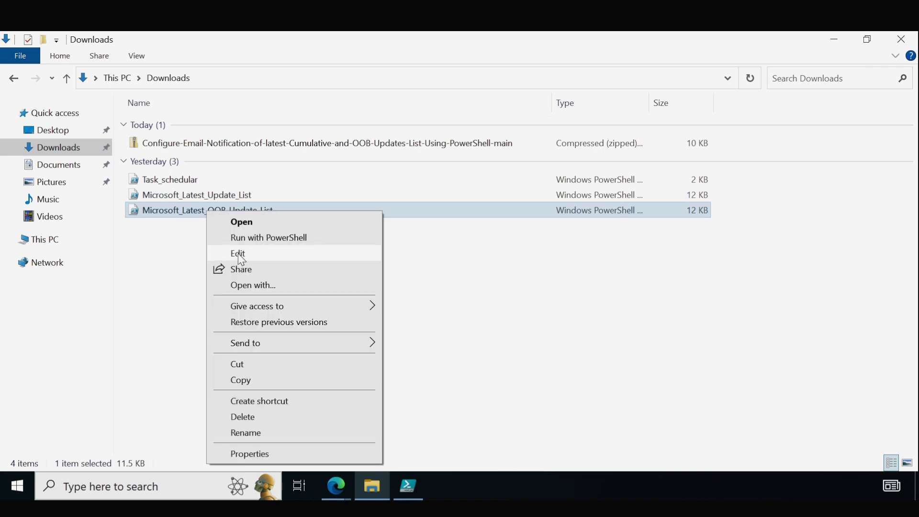
pyautogui.click(240, 256)
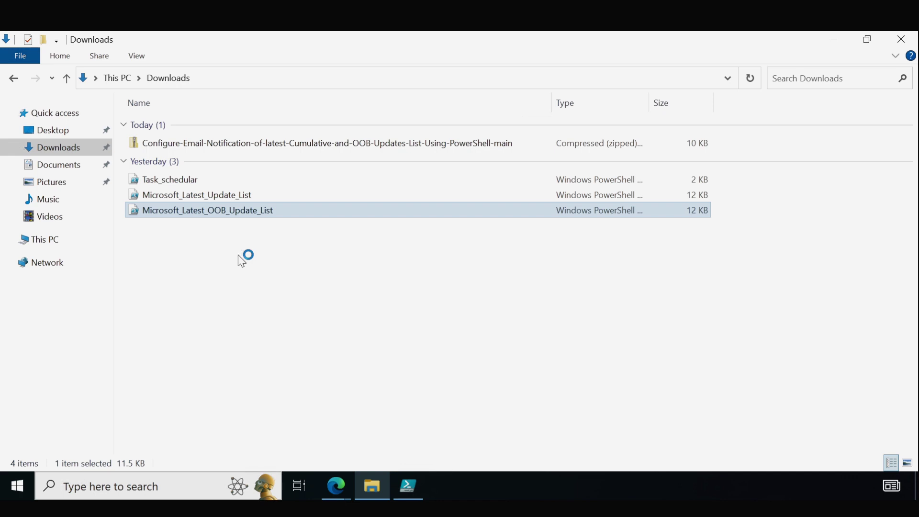
# - Clear the console by running a cls line with F8
pyautogui.write('cls')
pyautogui.moveTo(24, 108); pyautogui.dragTo(111, 101)
pyautogui.press('F8')
# - Run the whole OOB update script and review the printed OOB patch table
pyautogui.click(436, 138)
pyautogui.hotkey('ctrl', 'a')
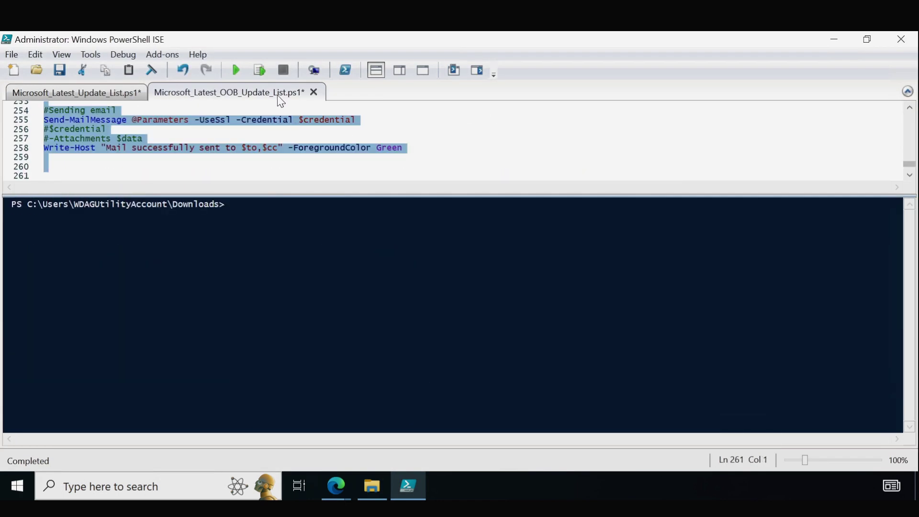
pyautogui.click(263, 72)
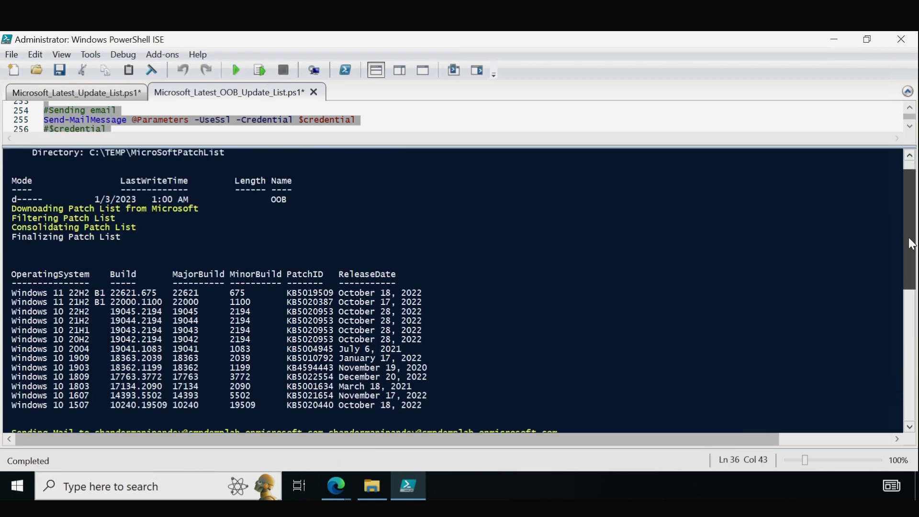
pyautogui.scroll(1, 910, 249)
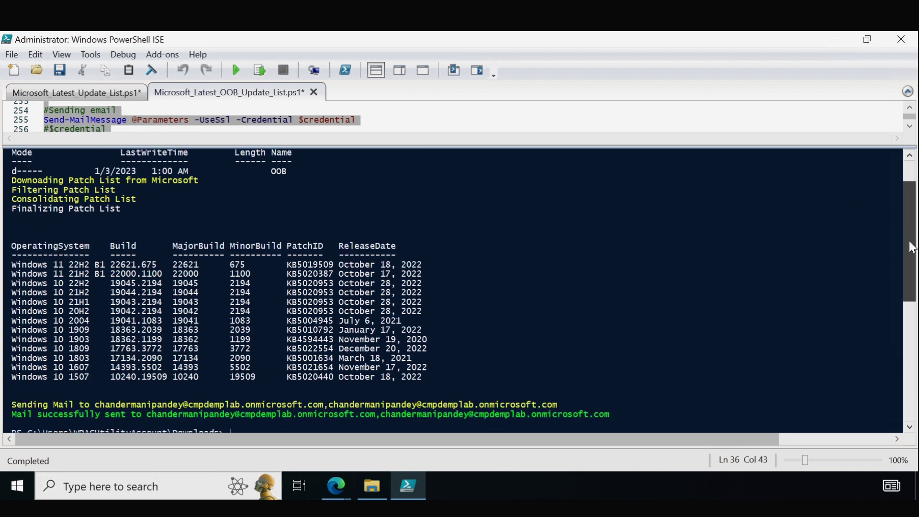
pyautogui.moveTo(14, 238); pyautogui.dragTo(429, 368)
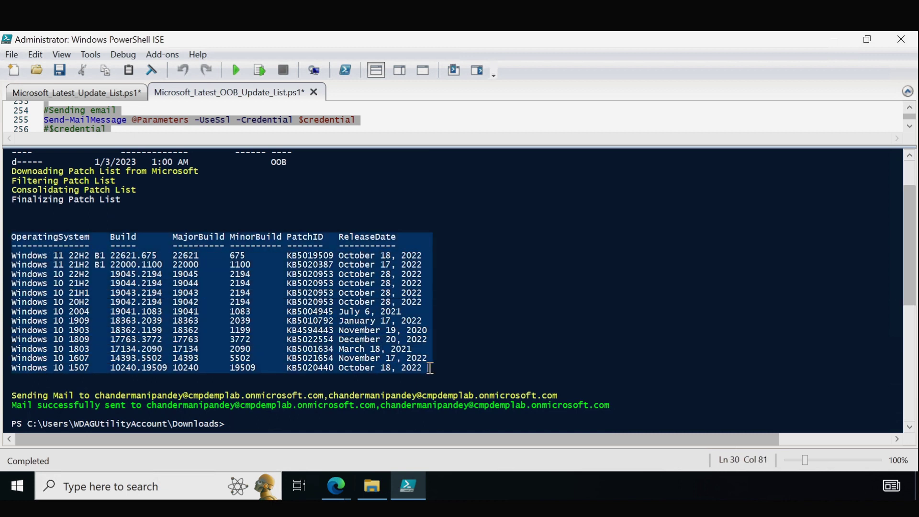
pyautogui.hotkey('alt', 'Tab')
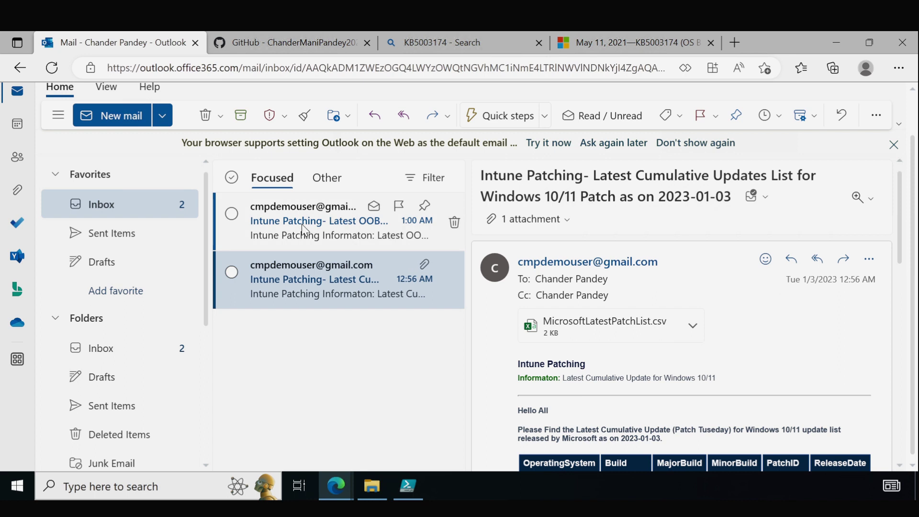
# - Open the Latest OOB Update list mail, review its patch IDs and attachment, then return to PowerShell ISE
pyautogui.doubleClick(301, 230)
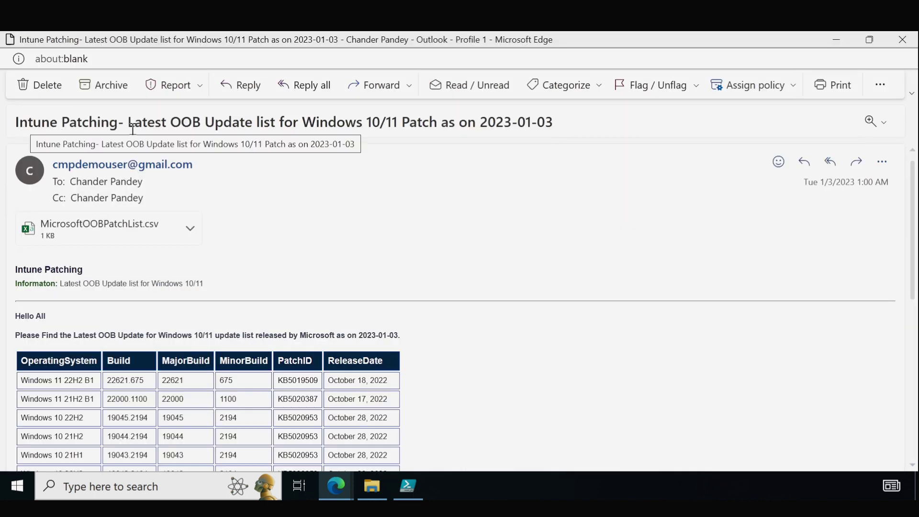
pyautogui.moveTo(129, 123); pyautogui.dragTo(569, 127)
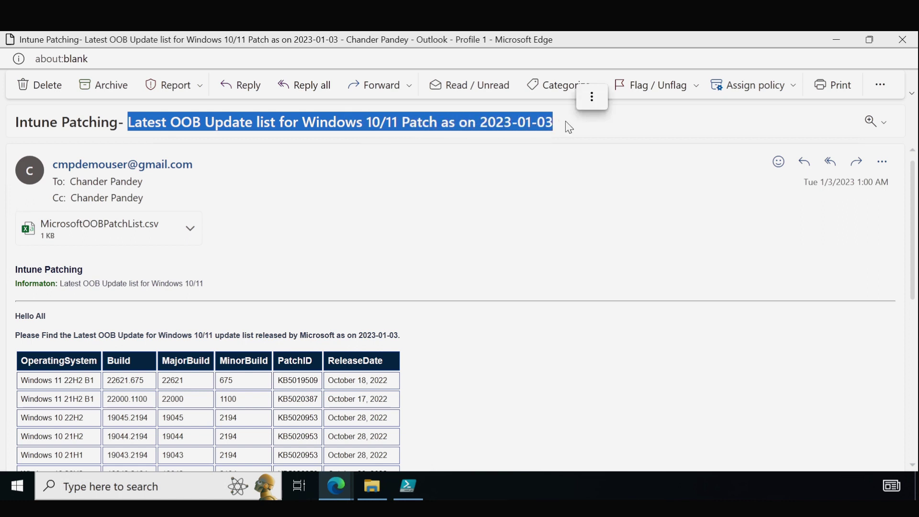
pyautogui.moveTo(911, 213); pyautogui.dragTo(910, 307)
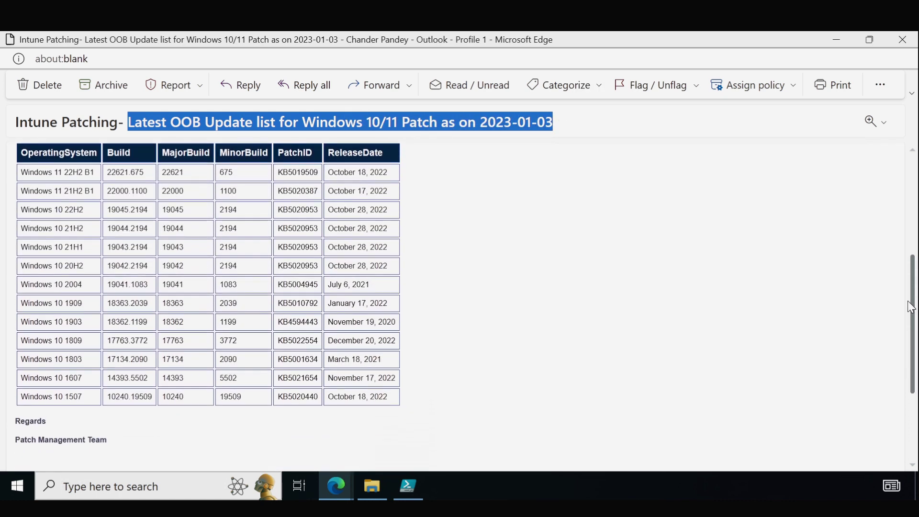
pyautogui.scroll(3, 909, 287)
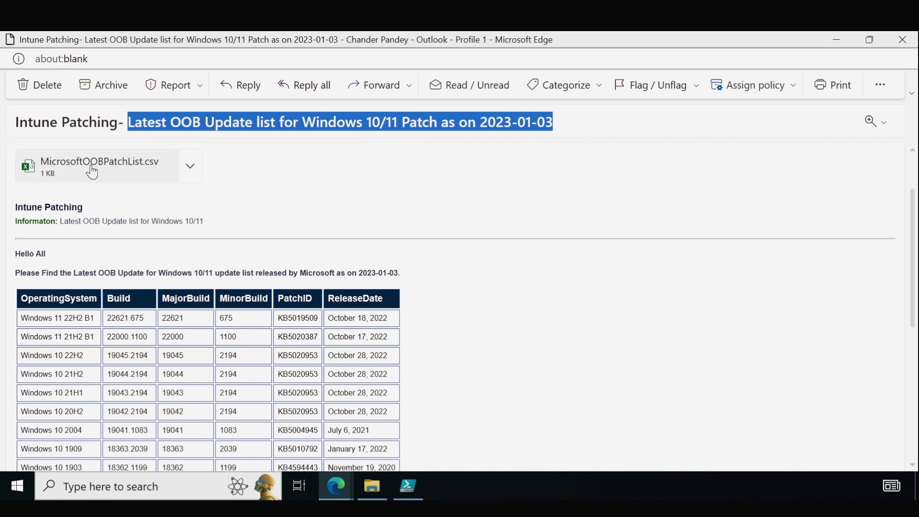
pyautogui.click(26, 220)
pyautogui.scroll(-2, 25, 220)
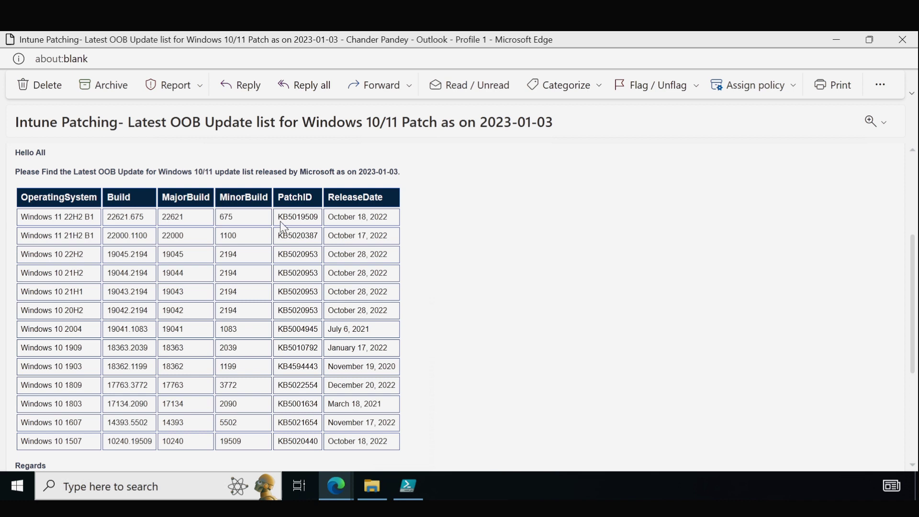
pyautogui.moveTo(282, 218); pyautogui.dragTo(336, 216)
pyautogui.click(623, 388)
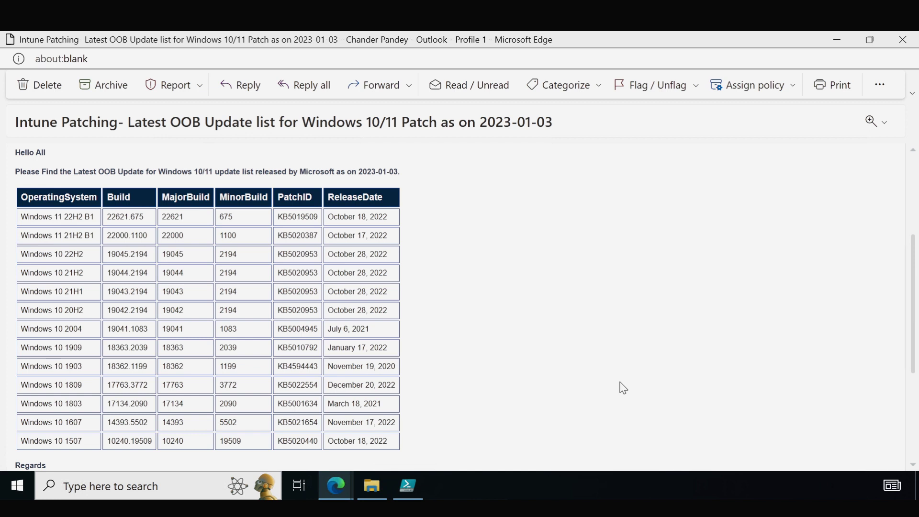
pyautogui.click(406, 496)
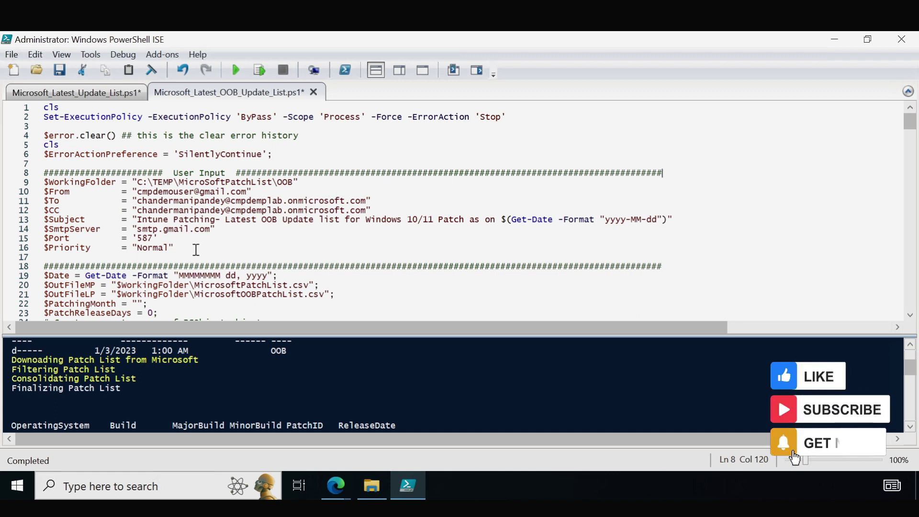
# - Point out the User Input section and the working folder C:\TEMP\MicroSoftPatchList\OOB
pyautogui.click(294, 201)
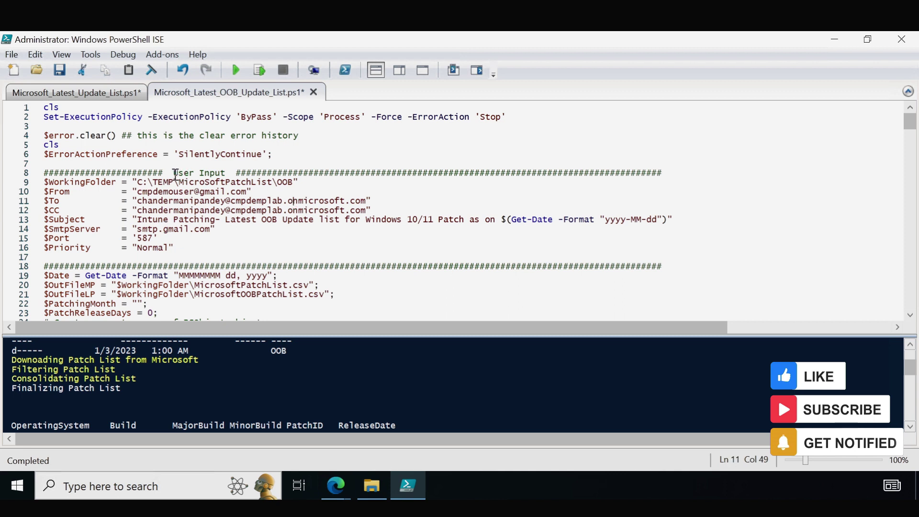
pyautogui.moveTo(174, 173); pyautogui.dragTo(234, 173)
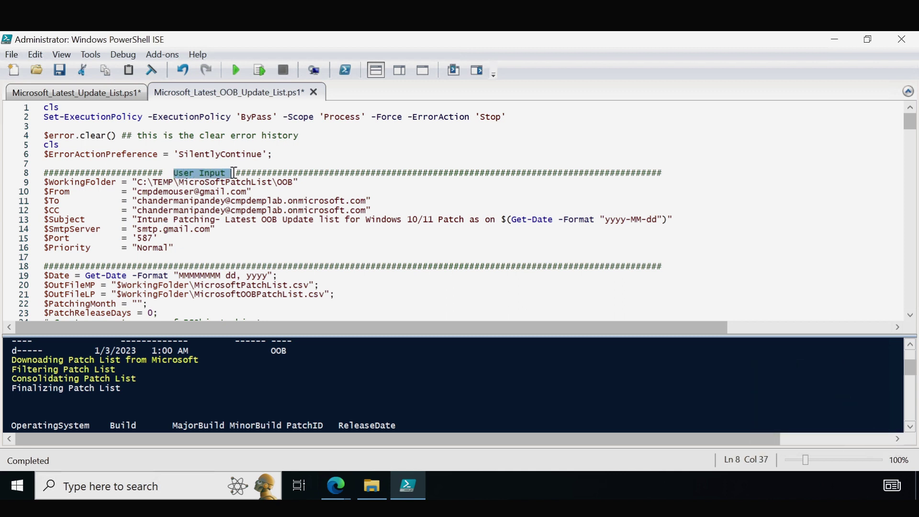
pyautogui.moveTo(182, 248); pyautogui.dragTo(50, 184)
pyautogui.click(293, 180)
pyautogui.click(119, 185)
pyautogui.moveTo(110, 184); pyautogui.dragTo(50, 185)
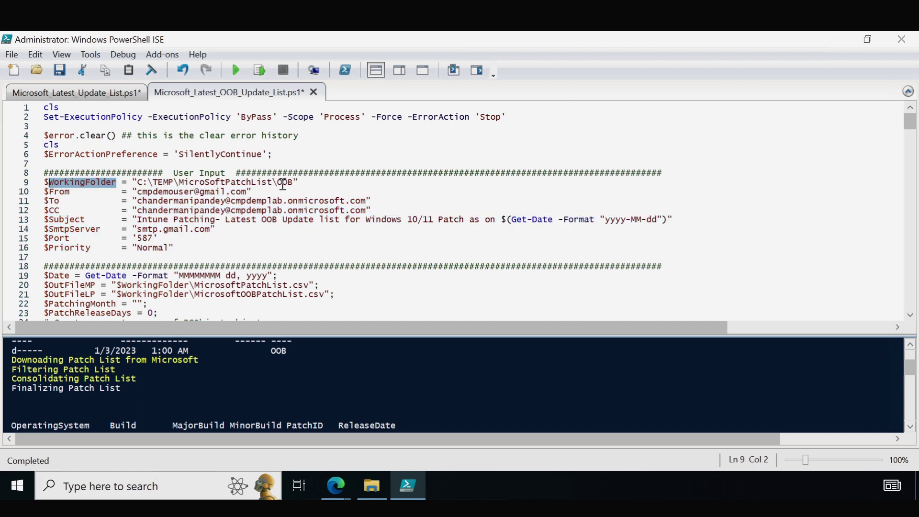
pyautogui.moveTo(294, 184); pyautogui.dragTo(140, 182)
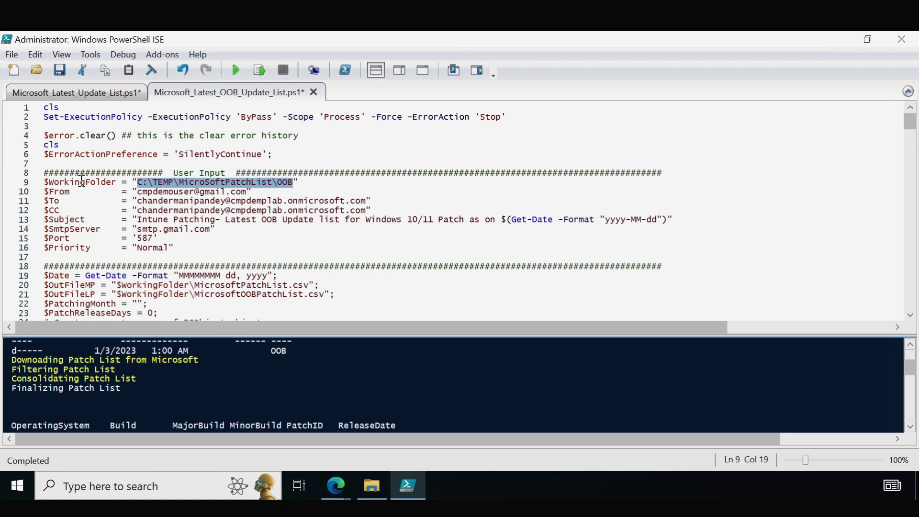
# - Highlight the sender, recipient, SMTP server and port 587 settings, then go to Microsoft_Latest_Update_List.ps1
pyautogui.moveTo(45, 192); pyautogui.dragTo(86, 230)
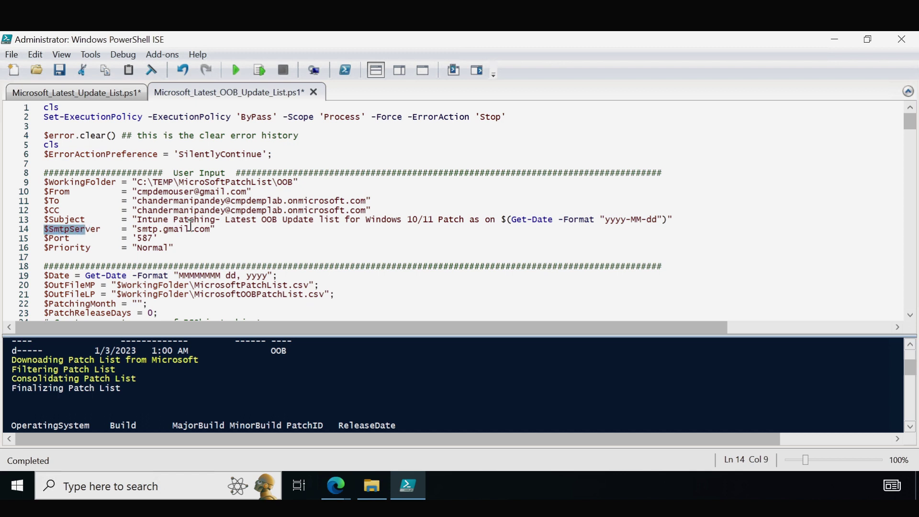
pyautogui.moveTo(213, 229); pyautogui.dragTo(140, 229)
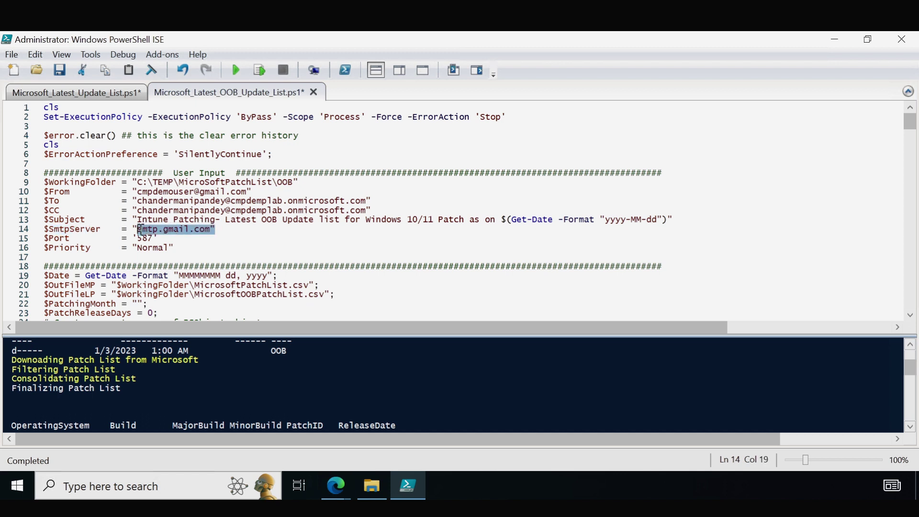
pyautogui.click(244, 241)
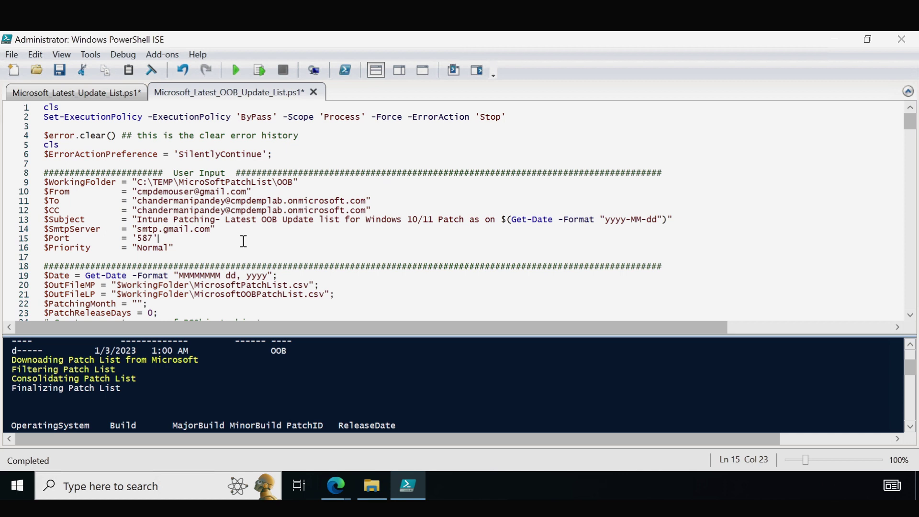
pyautogui.moveTo(155, 238); pyautogui.dragTo(138, 238)
pyautogui.click(176, 249)
pyautogui.moveTo(171, 242); pyautogui.dragTo(42, 183)
pyautogui.click(228, 239)
pyautogui.click(88, 95)
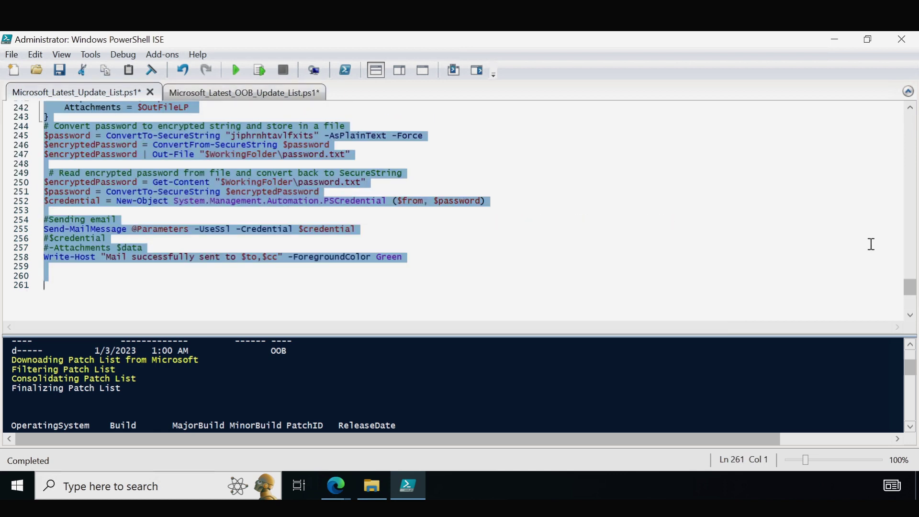
# - Save the Microsoft_Latest_Update_List.ps1 script
pyautogui.moveTo(910, 287); pyautogui.dragTo(911, 111)
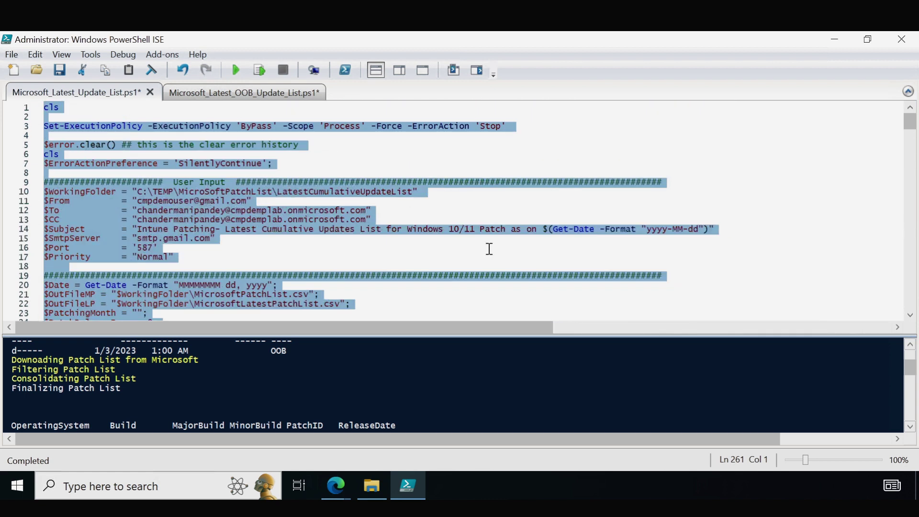
pyautogui.click(543, 250)
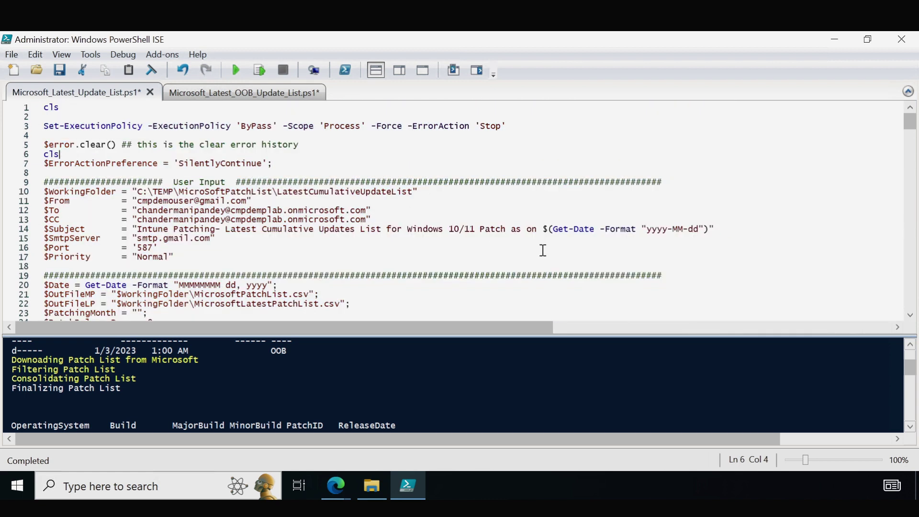
pyautogui.click(501, 211)
pyautogui.hotkey('ctrl', 's')
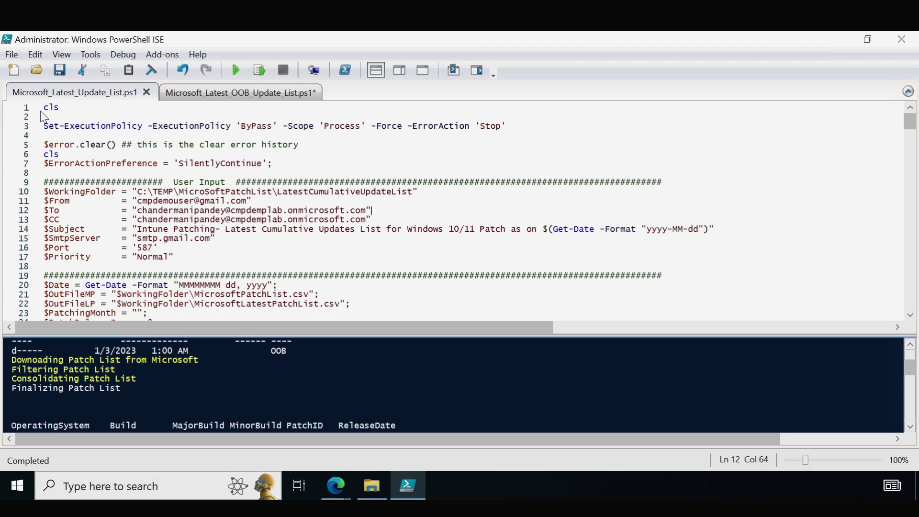
# - Open Task_schedular.ps1 in PowerShell ISE
pyautogui.click(12, 56)
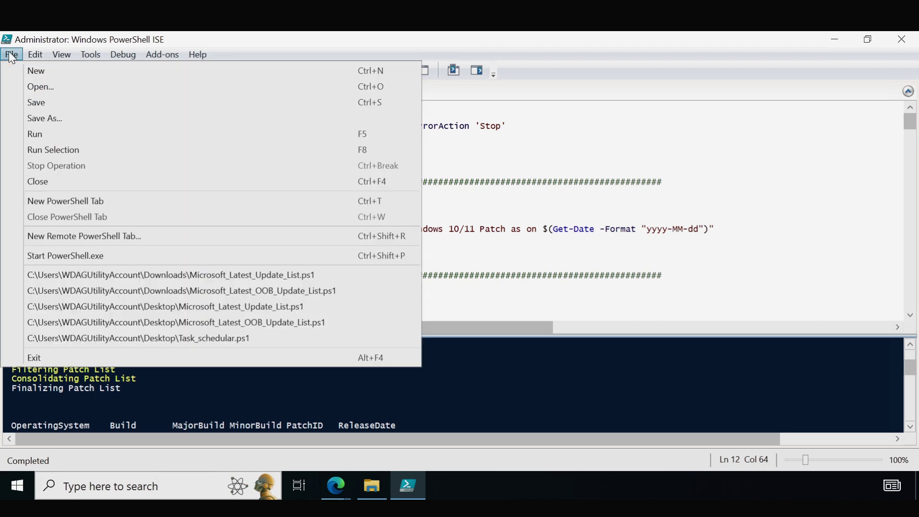
pyautogui.click(42, 93)
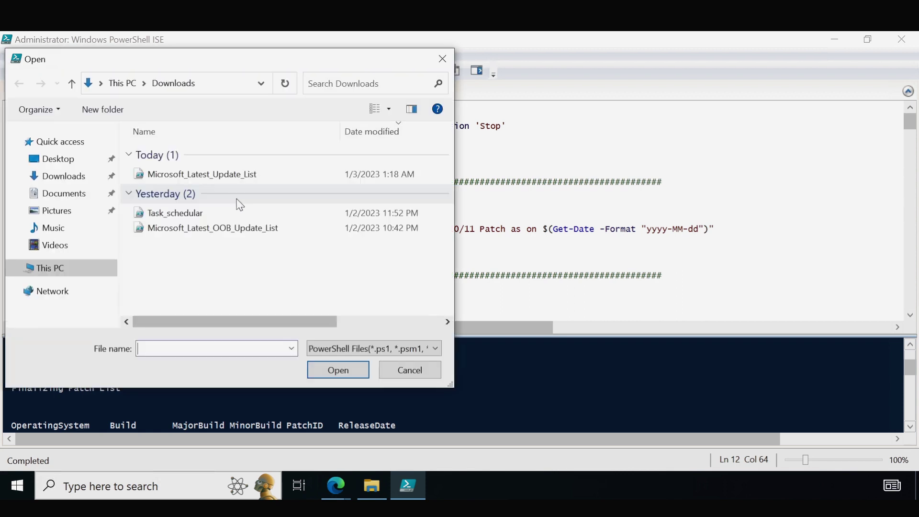
pyautogui.click(182, 218)
pyautogui.click(324, 372)
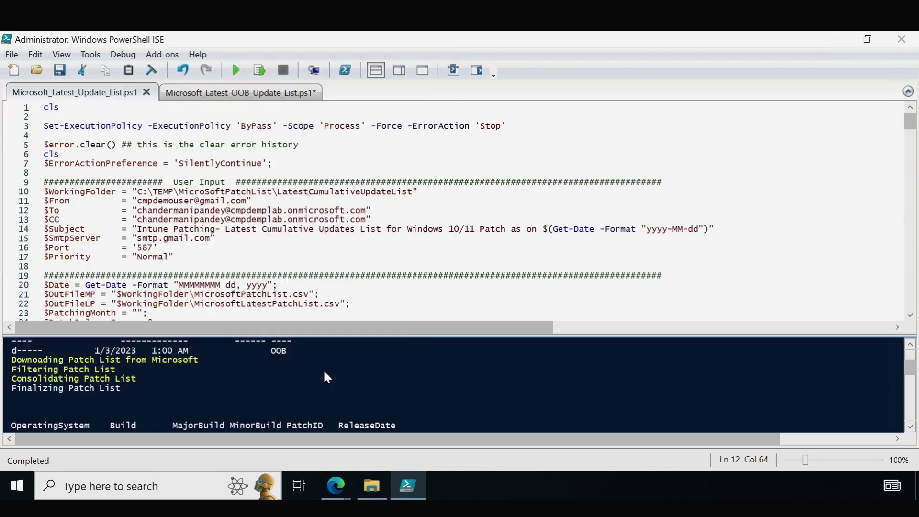
# - Set both $TaskName and $Description to OOB_Update
pyautogui.moveTo(914, 140); pyautogui.dragTo(914, 177)
pyautogui.moveTo(174, 207); pyautogui.dragTo(134, 209)
pyautogui.write('OOB')
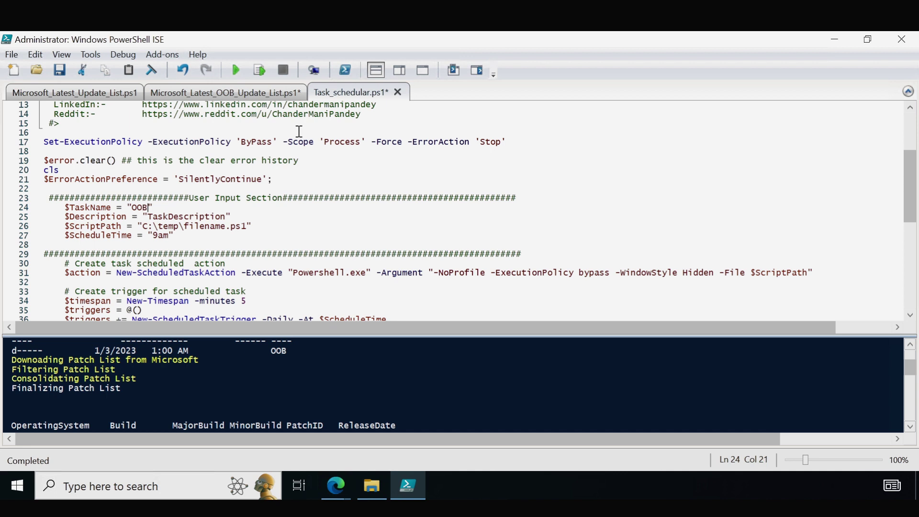
pyautogui.write('_Update')
pyautogui.moveTo(186, 208); pyautogui.dragTo(136, 211)
pyautogui.hotkey('ctrl', 'c')
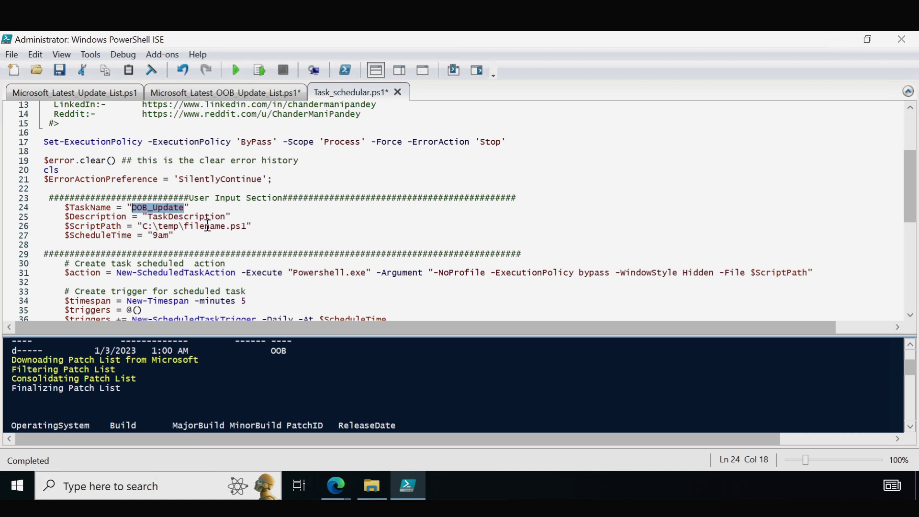
pyautogui.moveTo(227, 217); pyautogui.dragTo(149, 217)
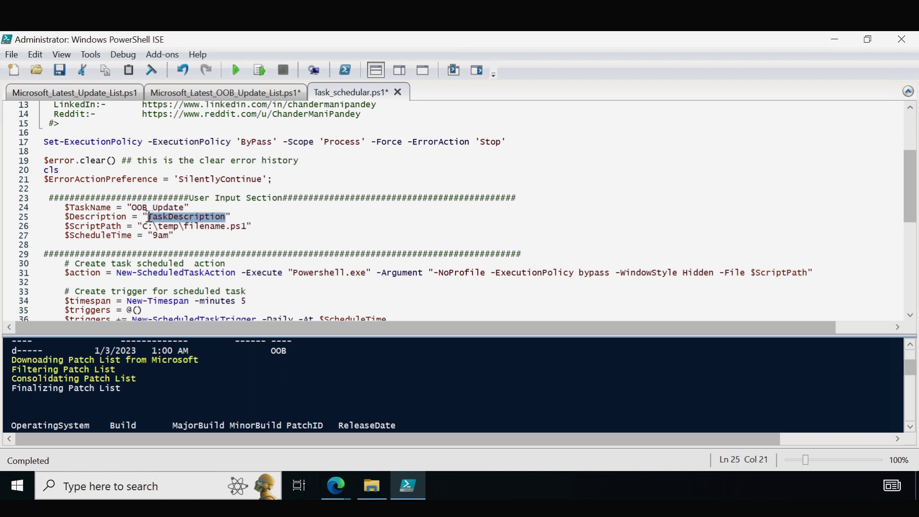
pyautogui.hotkey('ctrl', 'v')
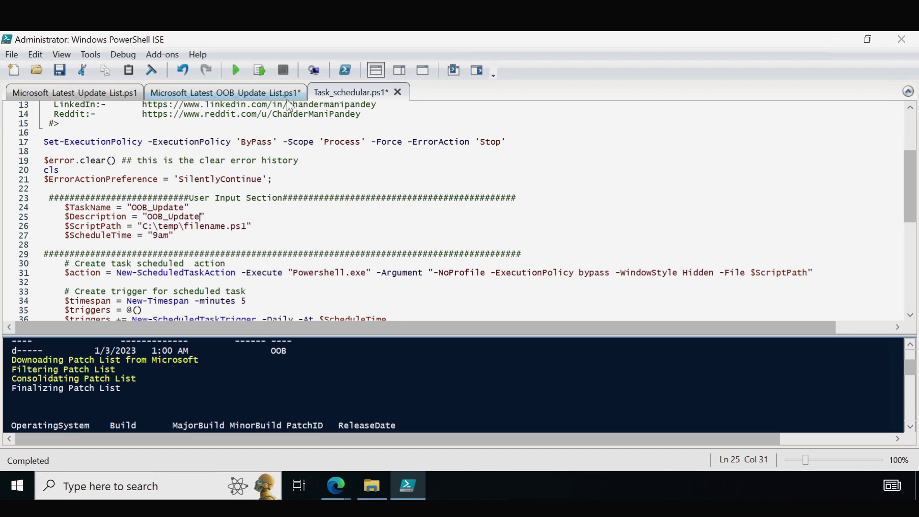
# - Create a new folder named MS_PatchList on Local Disk (C:)
pyautogui.click(371, 486)
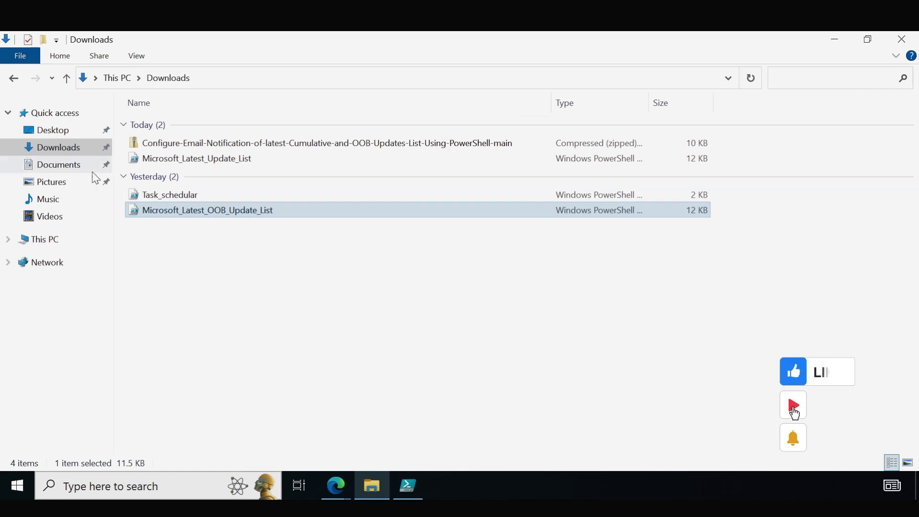
pyautogui.click(52, 240)
pyautogui.doubleClick(203, 253)
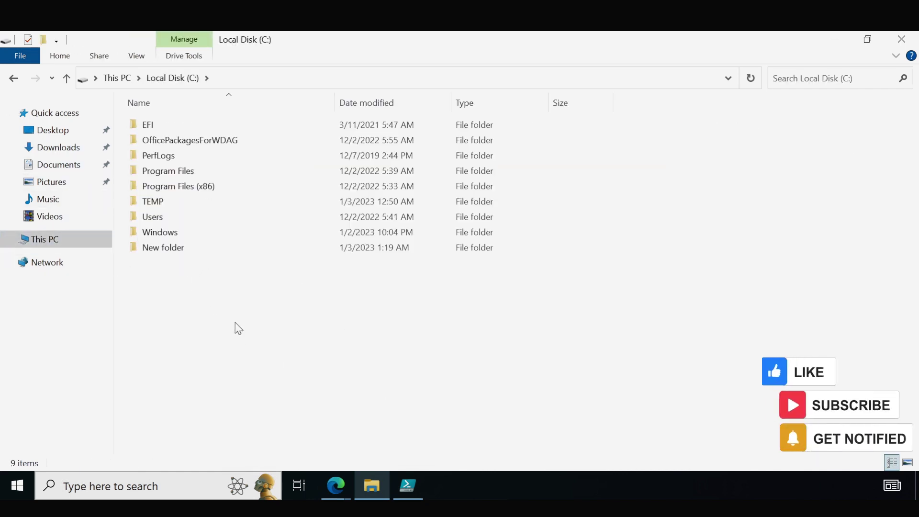
pyautogui.rightClick(237, 326)
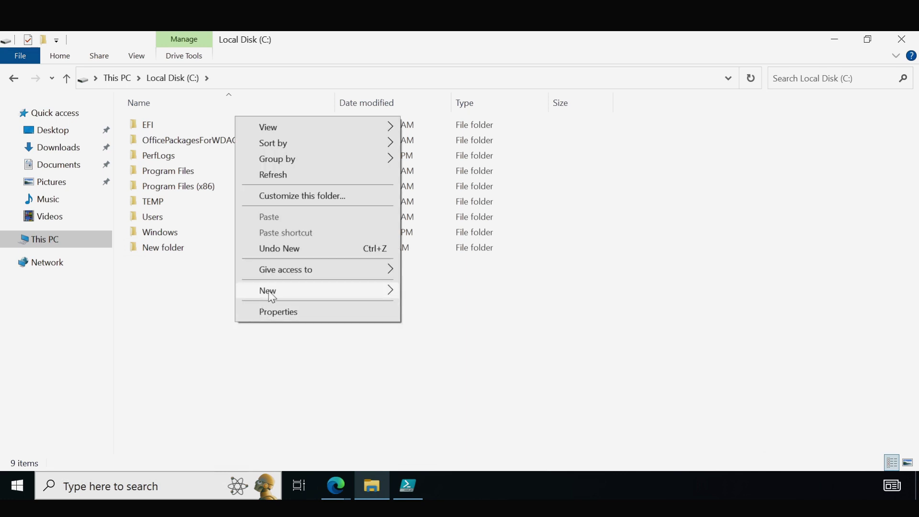
pyautogui.moveTo(277, 292)
pyautogui.click(431, 291)
pyautogui.write('MS_Patch')
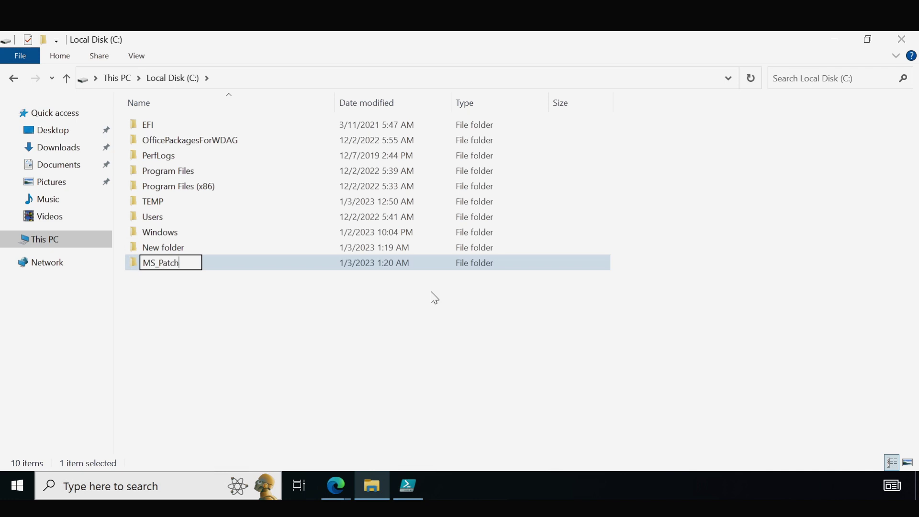
pyautogui.write('List')
pyautogui.click(187, 298)
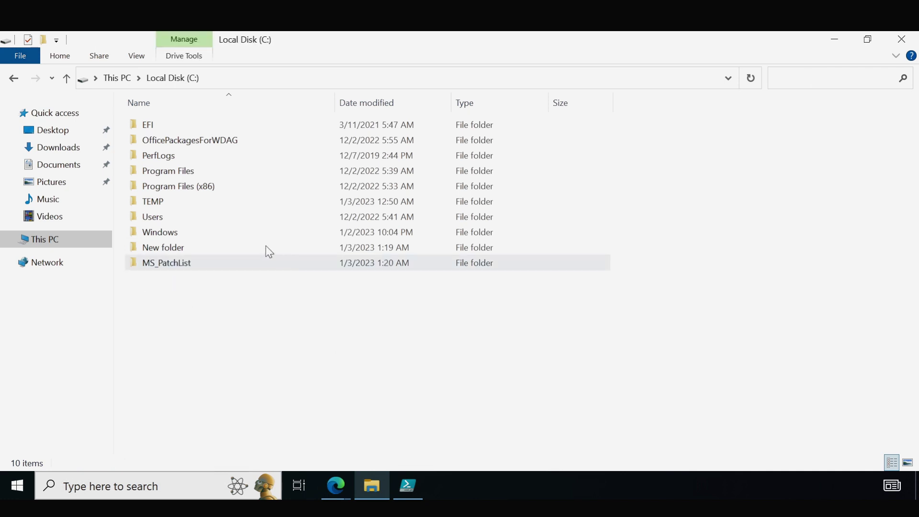
# - Move both update scripts into MS_PatchList and copy the OOB script's full path
pyautogui.click(60, 149)
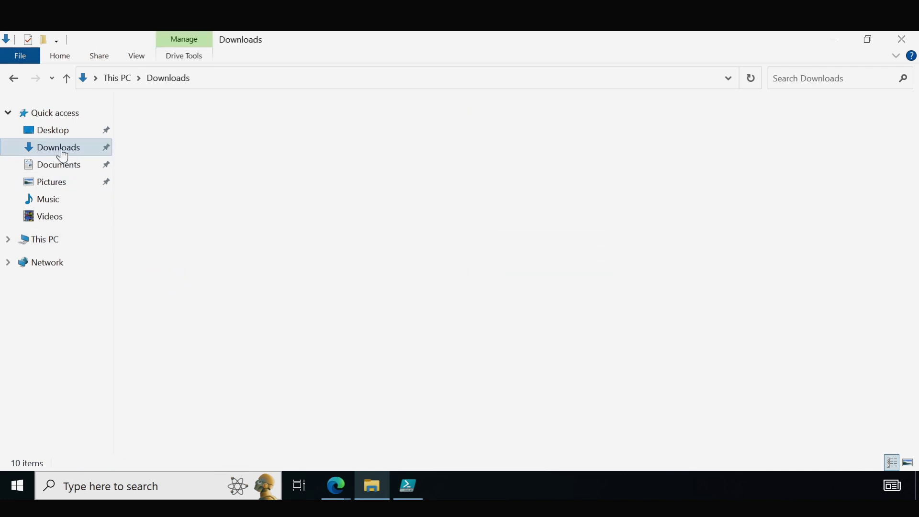
pyautogui.click(187, 211)
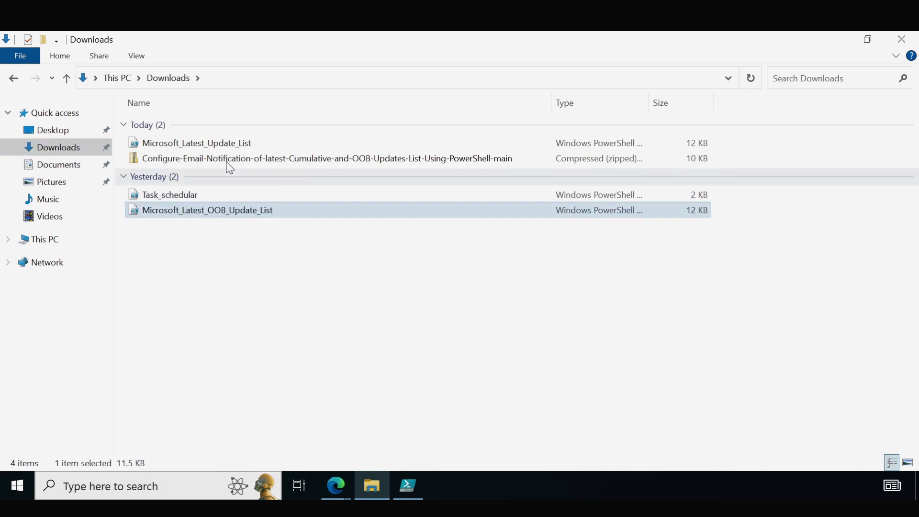
pyautogui.keyDown('ctrl'); pyautogui.click(212, 146); pyautogui.keyUp('ctrl')
pyautogui.rightClick(213, 147)
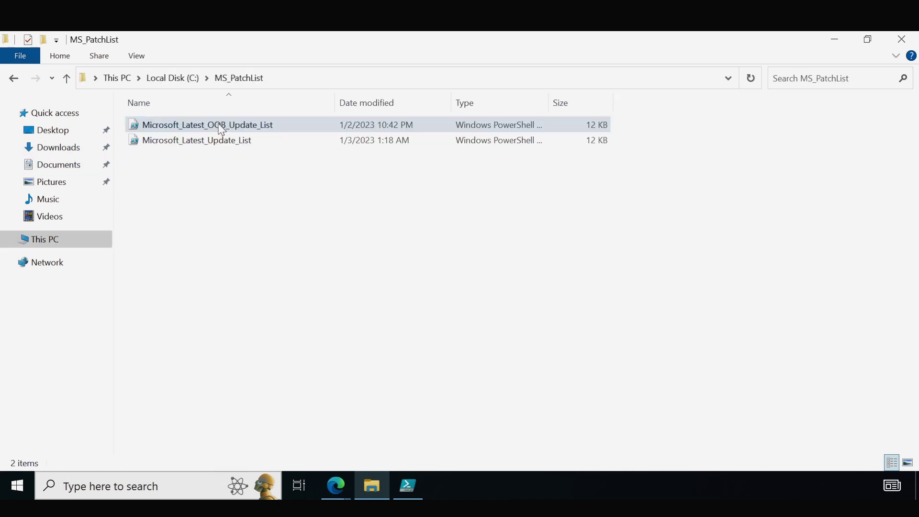
pyautogui.rightClick(221, 130)
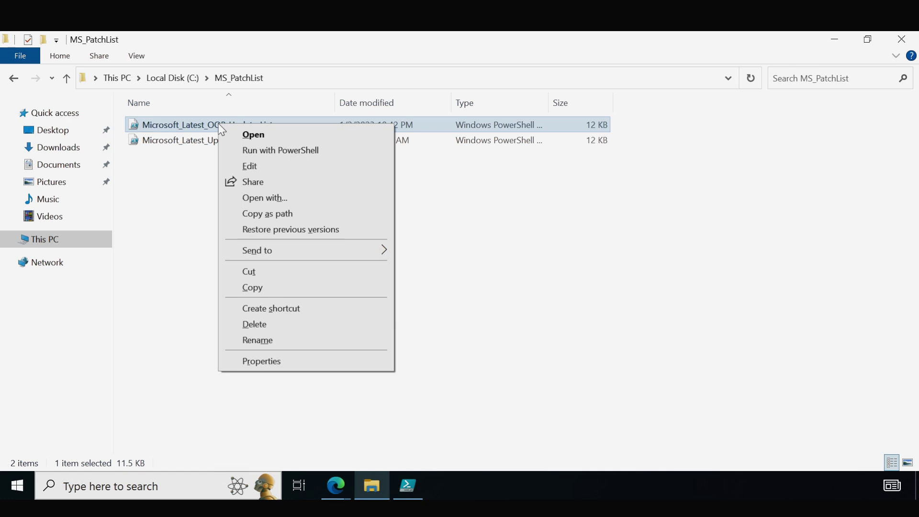
pyautogui.click(266, 213)
pyautogui.click(408, 486)
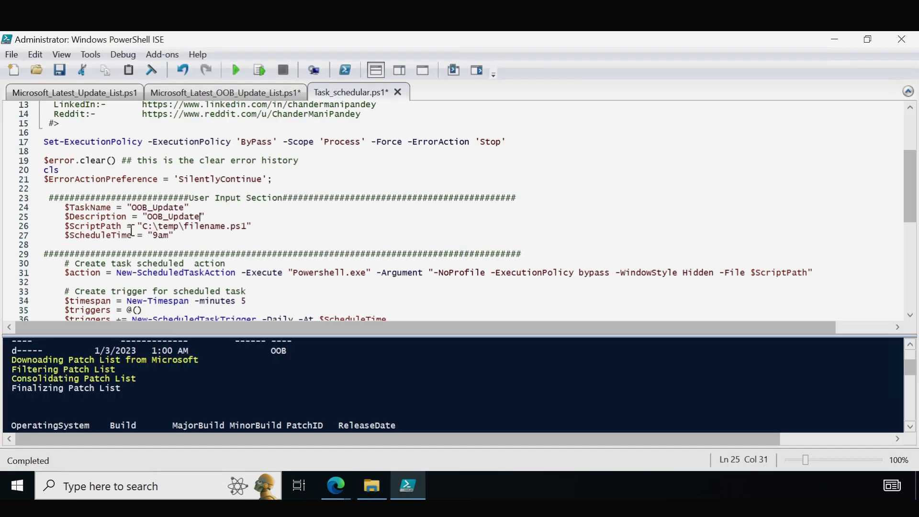
# - Replace the placeholder $ScriptPath with C:\MS_PatchList\Microsoft_Latest_OOB_Update_List.ps1 and check the 9am schedule time
pyautogui.moveTo(247, 225); pyautogui.dragTo(149, 226)
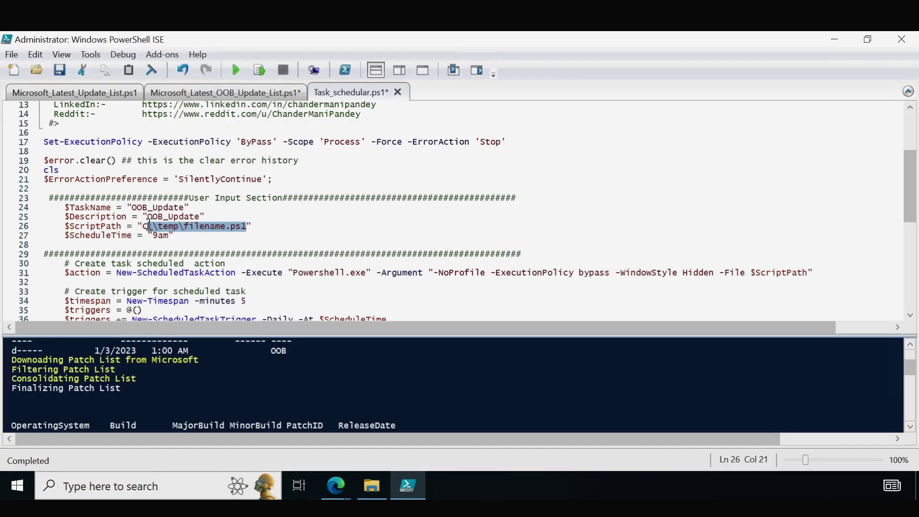
pyautogui.hotkey('ctrl', 'v')
pyautogui.click(434, 219)
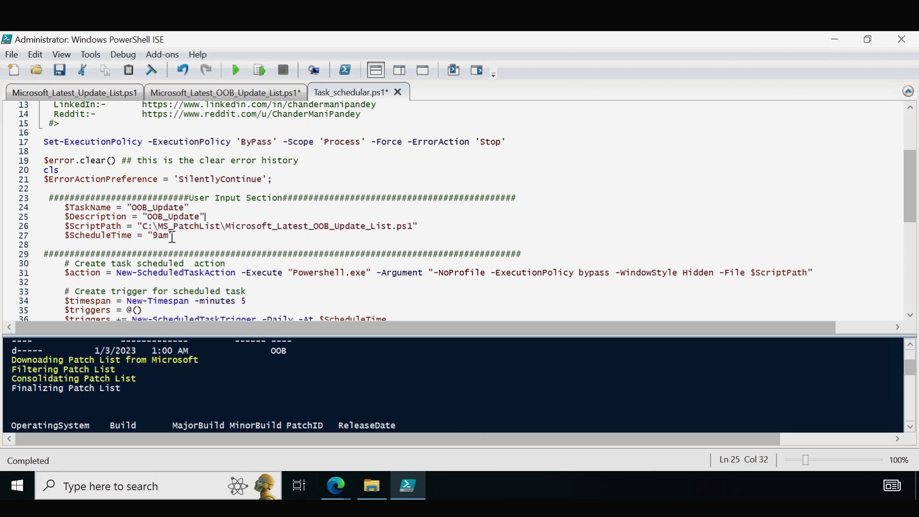
pyautogui.moveTo(171, 237); pyautogui.dragTo(160, 239)
pyautogui.click(194, 241)
# - Run the whole Task_schedular.ps1 script to register the daily OOB_Update task
pyautogui.moveTo(913, 192); pyautogui.dragTo(914, 206)
pyautogui.scroll(2, 780, 178)
pyautogui.click(779, 178)
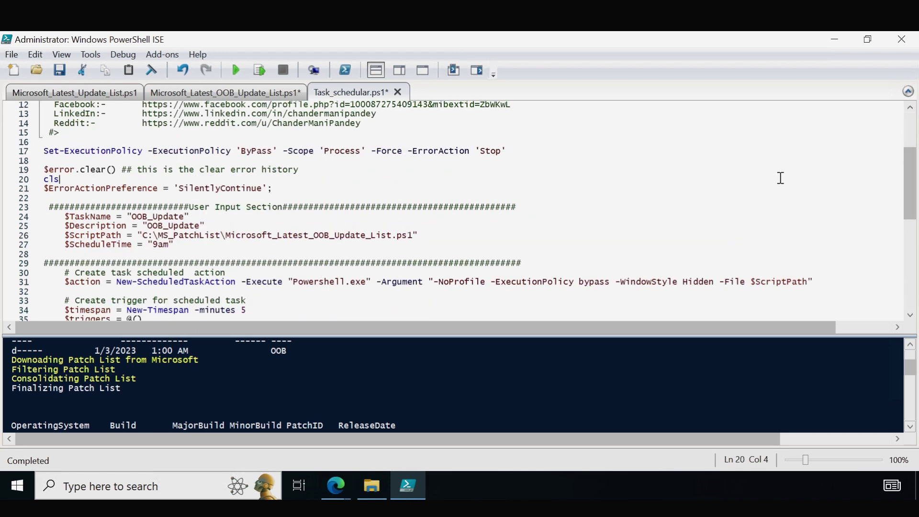
pyautogui.hotkey('ctrl', 'a')
pyautogui.click(260, 71)
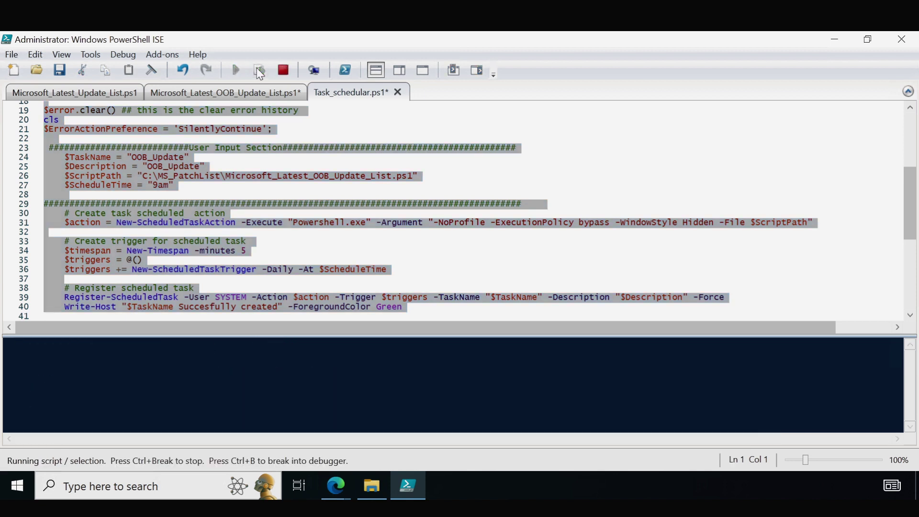
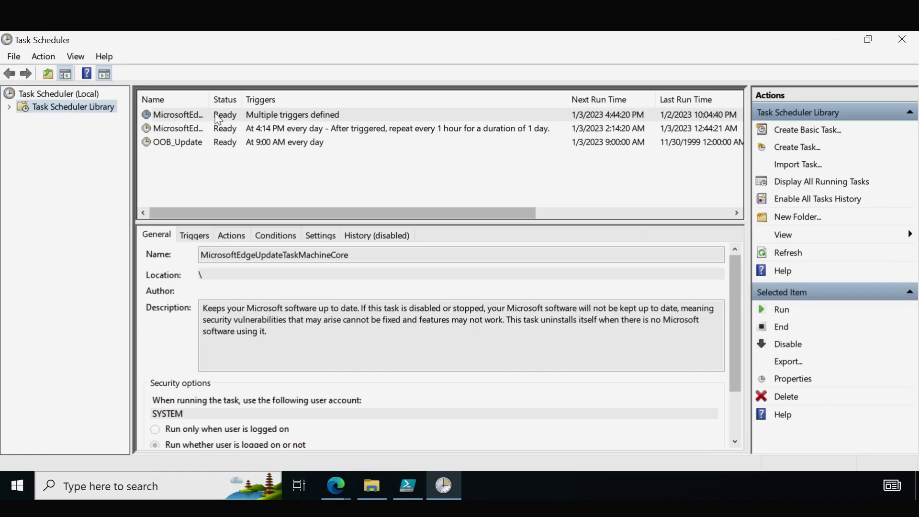
# - Check the OOB_Update task's General details (daily at 9:00 AM), then return to the script in PowerShell ISE
pyautogui.click(206, 115)
pyautogui.click(217, 145)
pyautogui.click(308, 144)
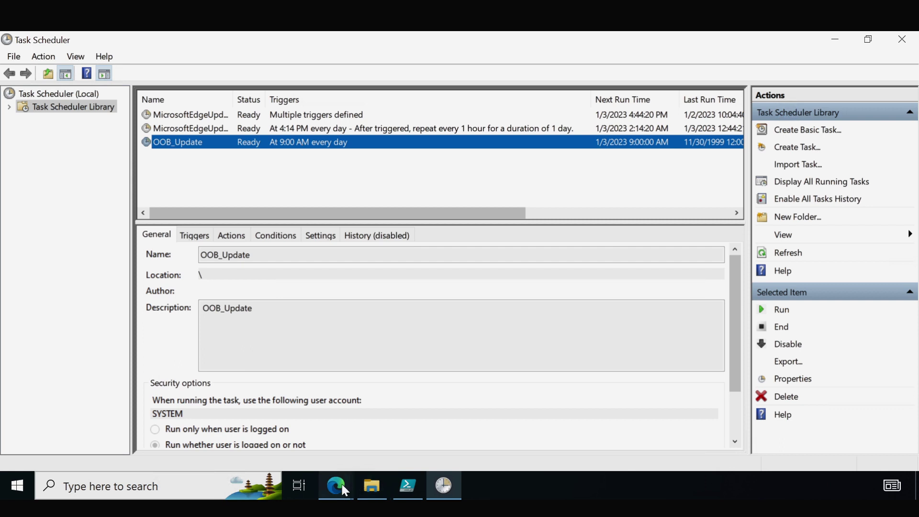
pyautogui.click(408, 486)
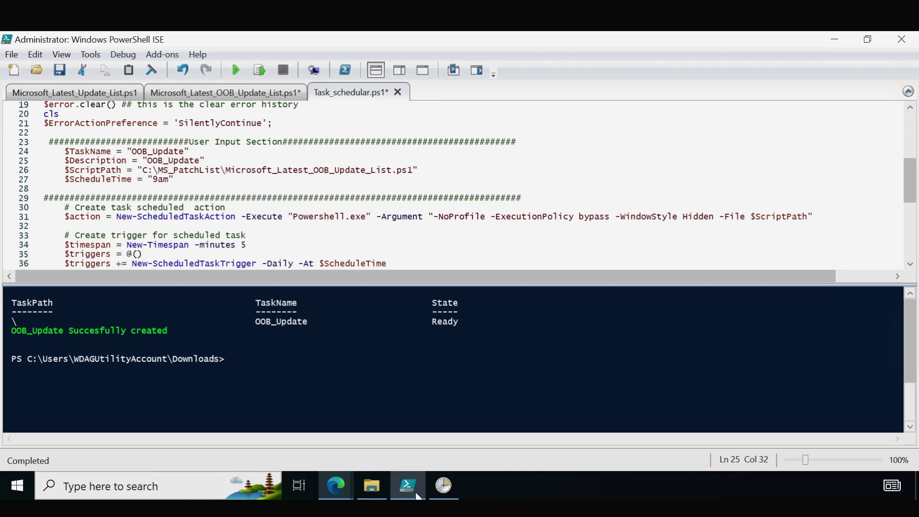
# - Replace the script's $ScriptPath with the copied path of Microsoft_Latest_Update_List.ps1
pyautogui.click(372, 486)
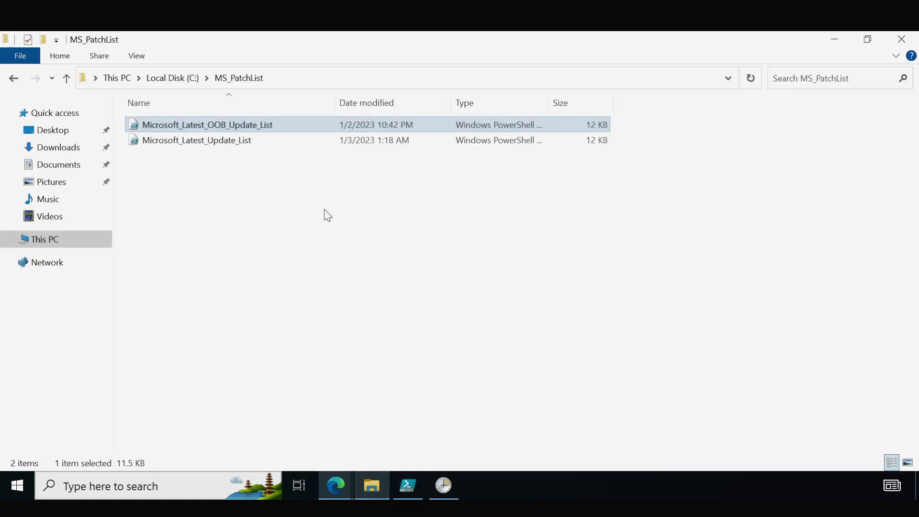
pyautogui.click(225, 144)
pyautogui.rightClick(226, 144)
pyautogui.click(268, 233)
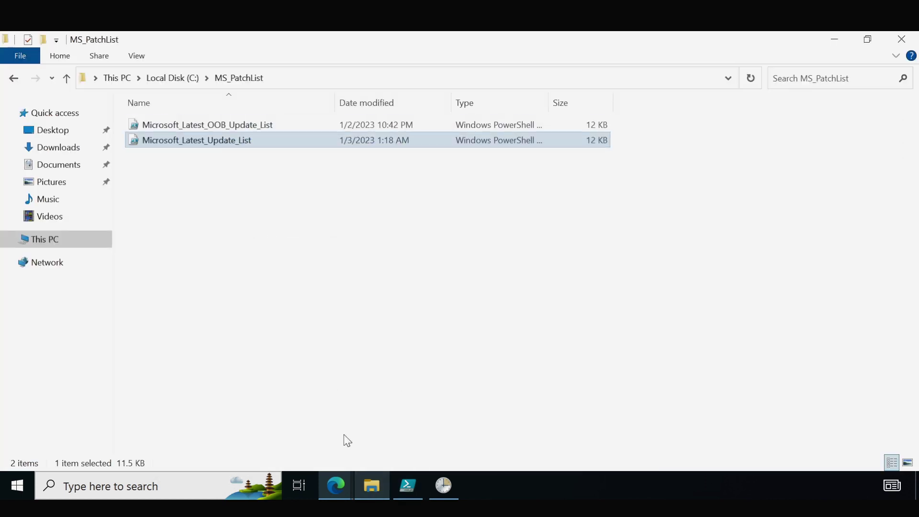
pyautogui.click(372, 486)
pyautogui.moveTo(414, 171); pyautogui.dragTo(145, 174)
pyautogui.hotkey('ctrl', 'v')
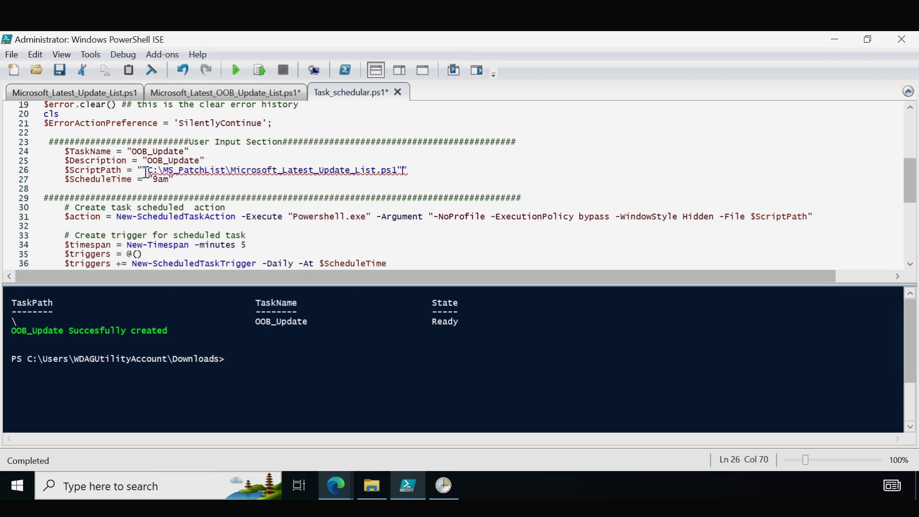
# - Change the task name and description from OOB_Update to CU_Update
pyautogui.click(150, 152)
pyautogui.press('BackSpace')
pyautogui.press('BackSpace')
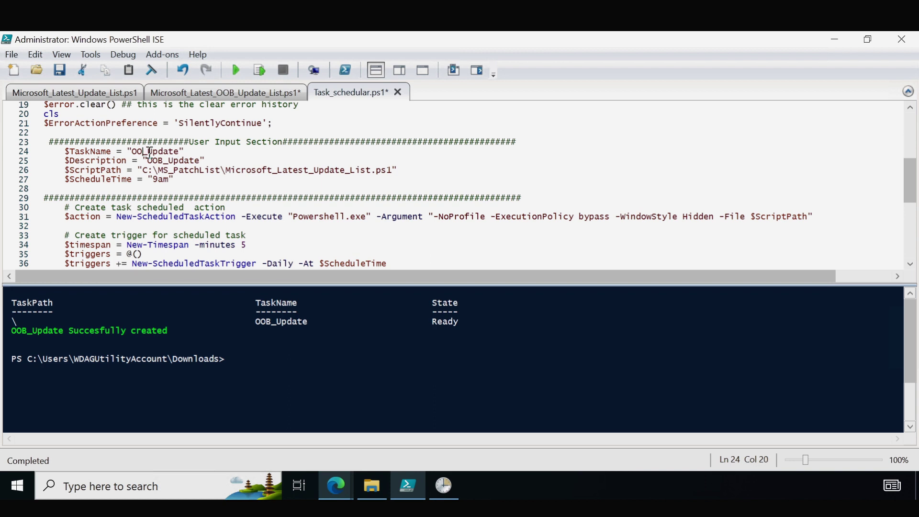
pyautogui.press('BackSpace')
pyautogui.write('CU')
pyautogui.click(186, 153)
pyautogui.moveTo(180, 153); pyautogui.dragTo(137, 161)
pyautogui.moveTo(200, 161); pyautogui.dragTo(153, 162)
pyautogui.hotkey('ctrl', 'v')
# - Set the schedule time to 10am and run the whole script with F8
pyautogui.click(160, 180)
pyautogui.press('BackSpace')
pyautogui.write('10')
pyautogui.click(284, 194)
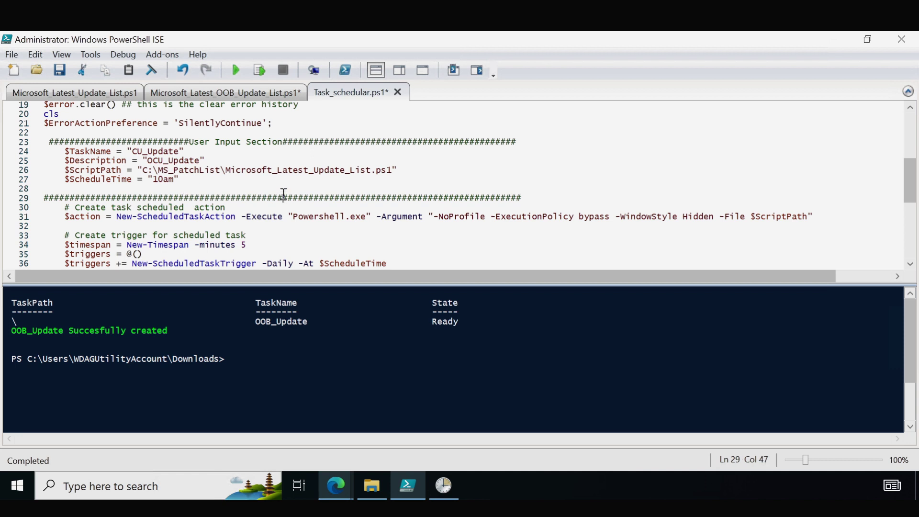
pyautogui.hotkey('ctrl', 'a')
pyautogui.press('F8')
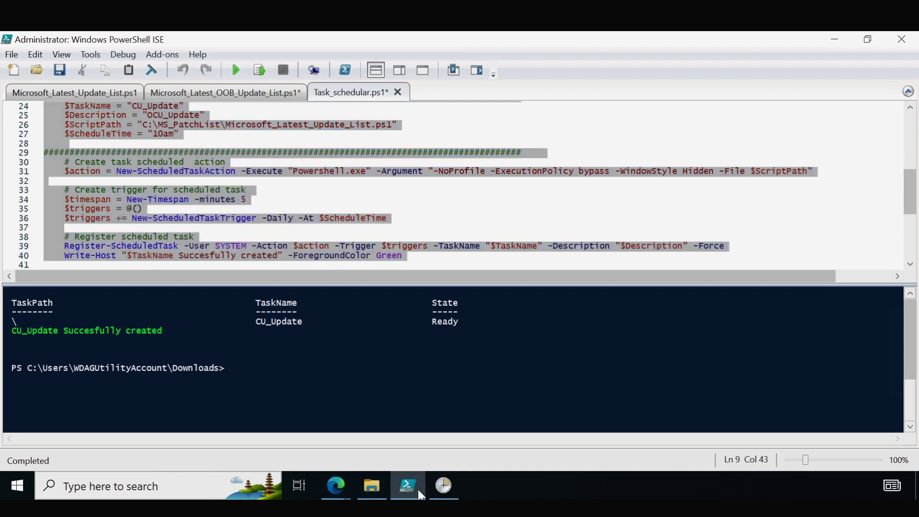
pyautogui.click(443, 487)
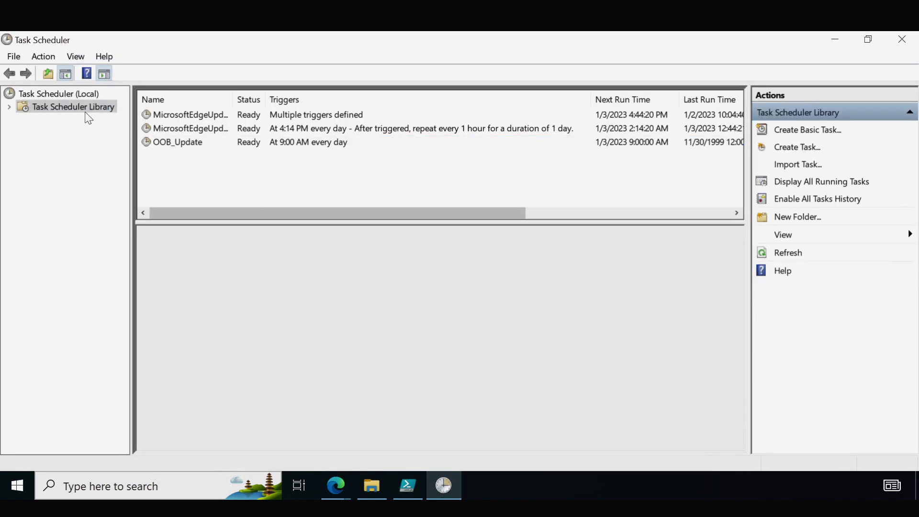
# - Refresh the library to show CU_Update at 10:00 AM daily, and delete the old patch email
pyautogui.rightClick(86, 108)
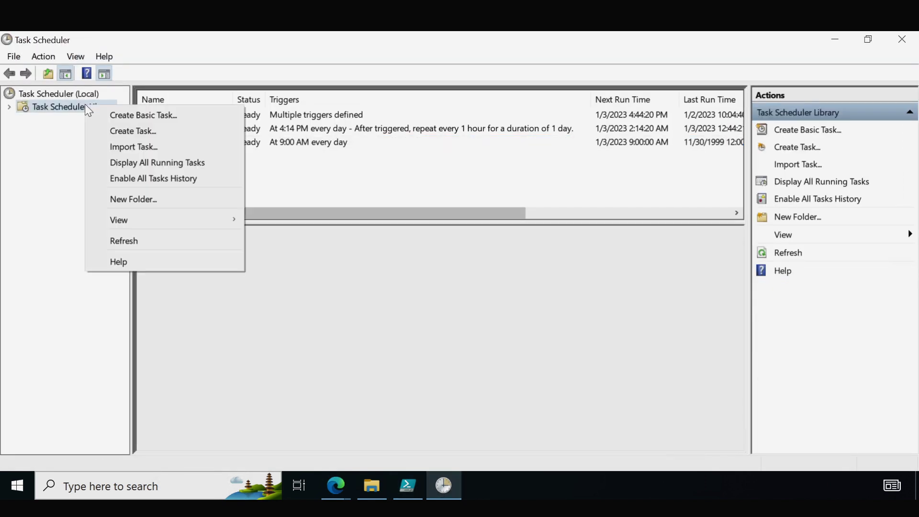
pyautogui.click(123, 240)
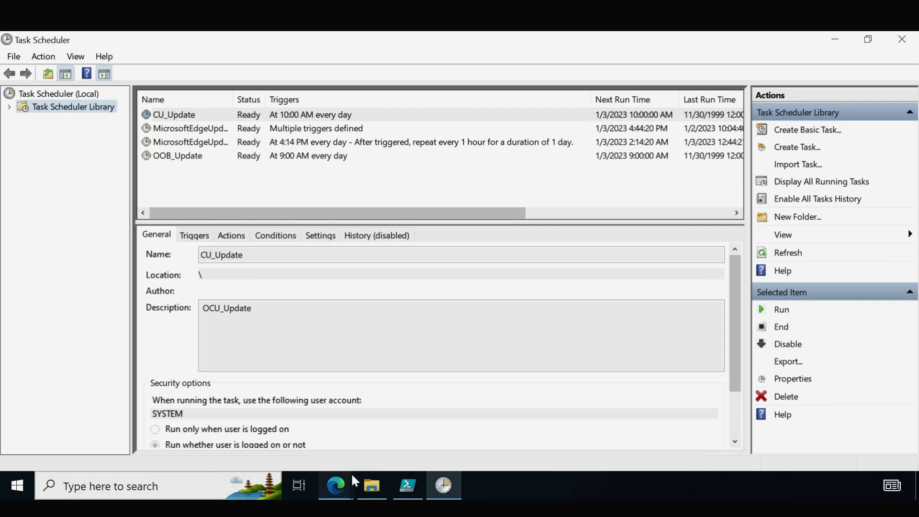
pyautogui.click(337, 493)
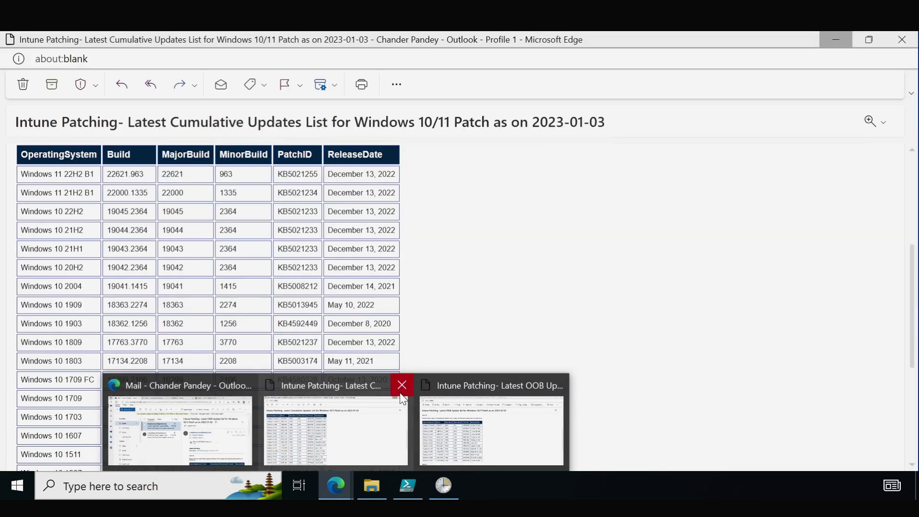
pyautogui.click(402, 391)
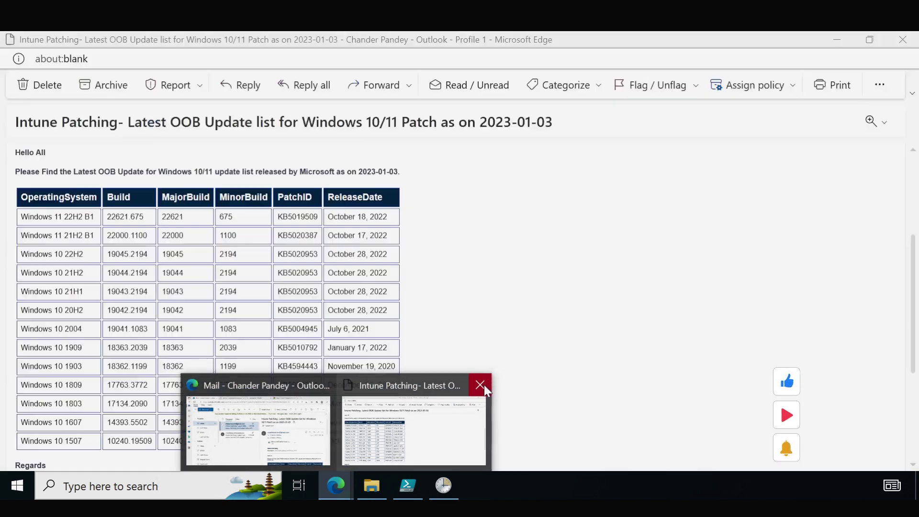
pyautogui.click(481, 385)
pyautogui.click(292, 392)
pyautogui.press('Delete')
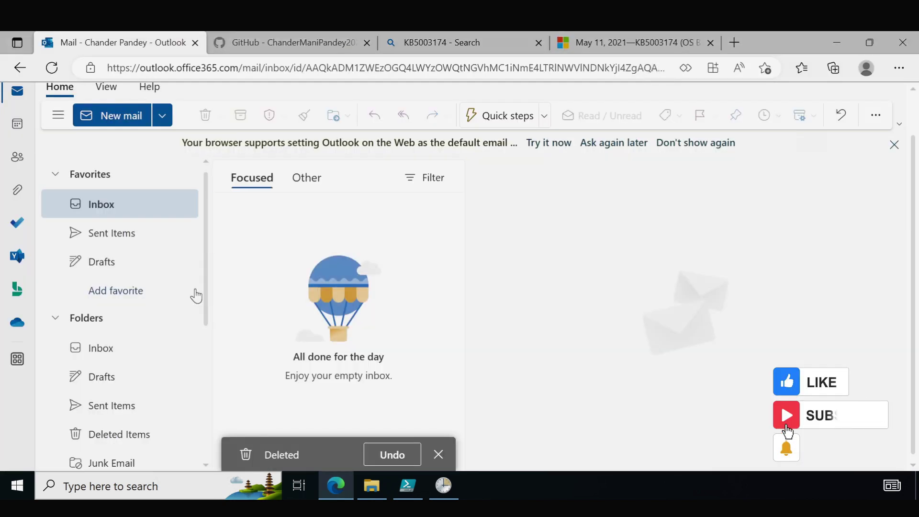
pyautogui.click(836, 42)
pyautogui.click(195, 117)
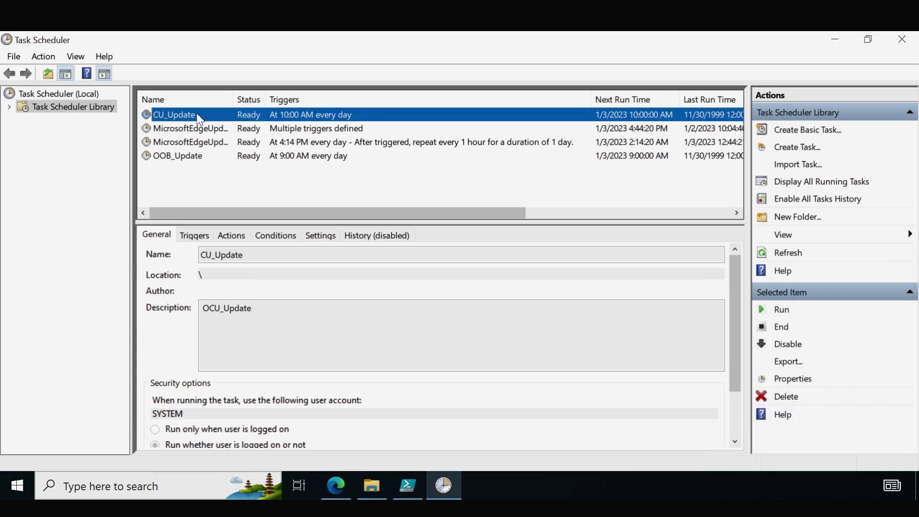
# - Run CU_Update and OOB_Update immediately, then go to the Outlook inbox
pyautogui.rightClick(197, 117)
pyautogui.click(225, 124)
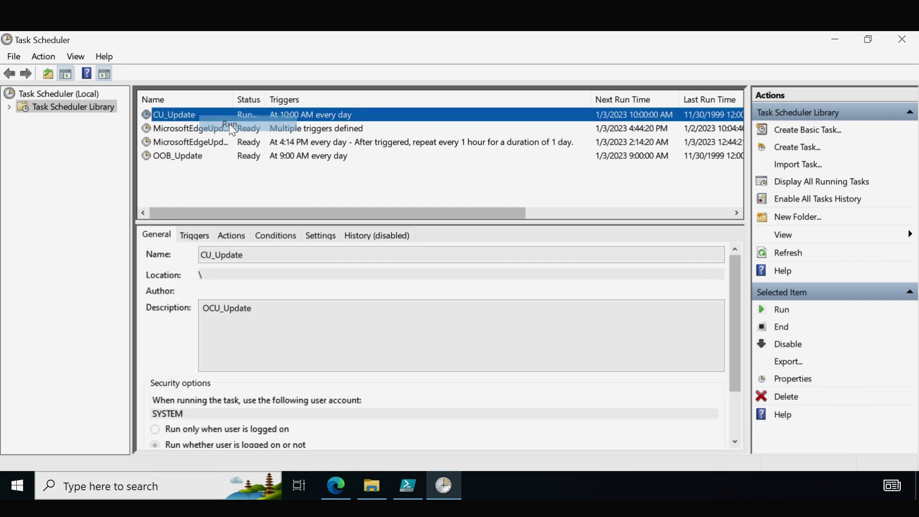
pyautogui.click(203, 161)
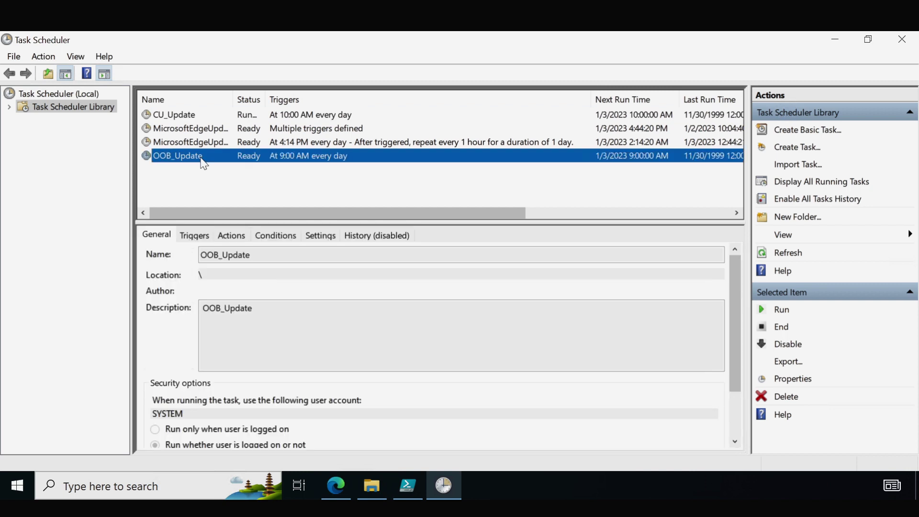
pyautogui.rightClick(204, 164)
pyautogui.click(233, 169)
pyautogui.click(340, 486)
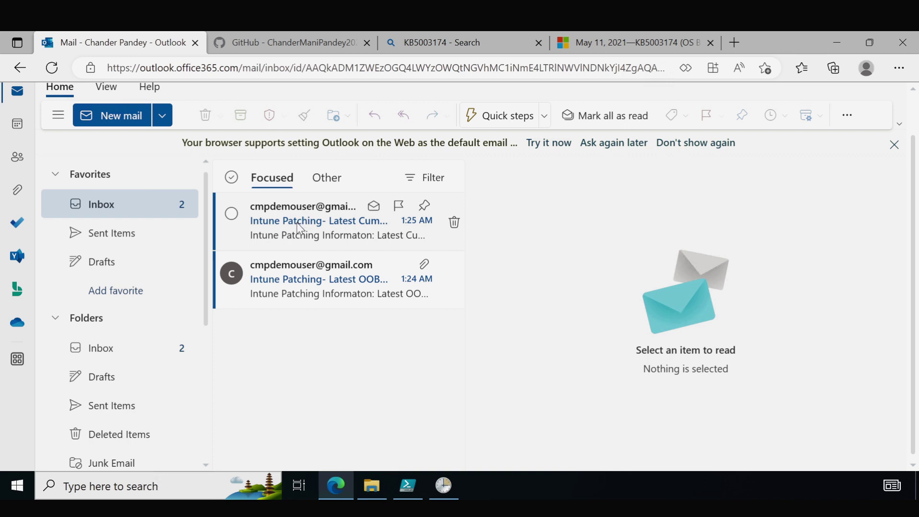
# - Read the Latest Cumulative Updates email, then the Latest OOB Update email for 2023-01-03
pyautogui.click(296, 222)
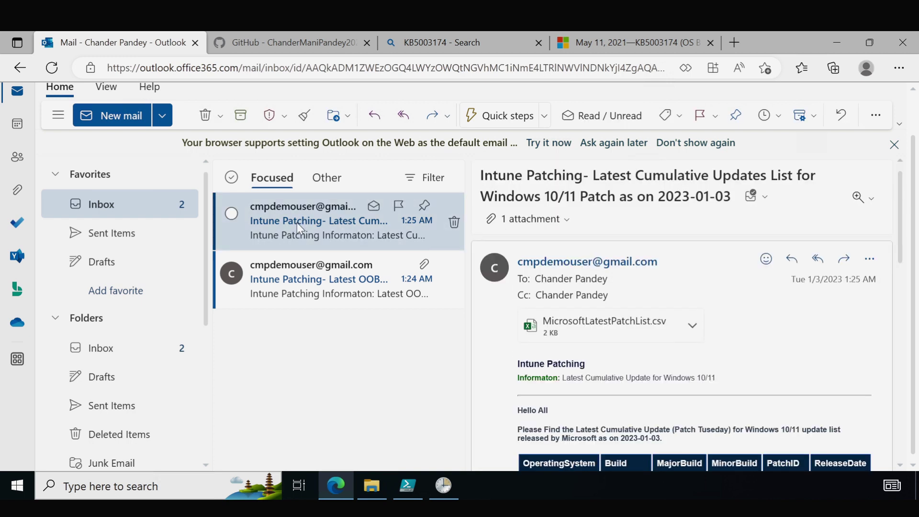
pyautogui.click(320, 281)
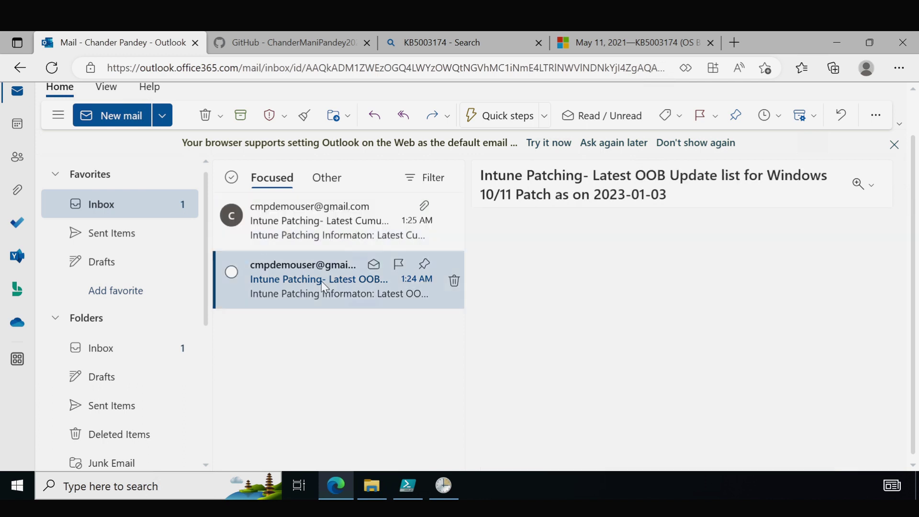